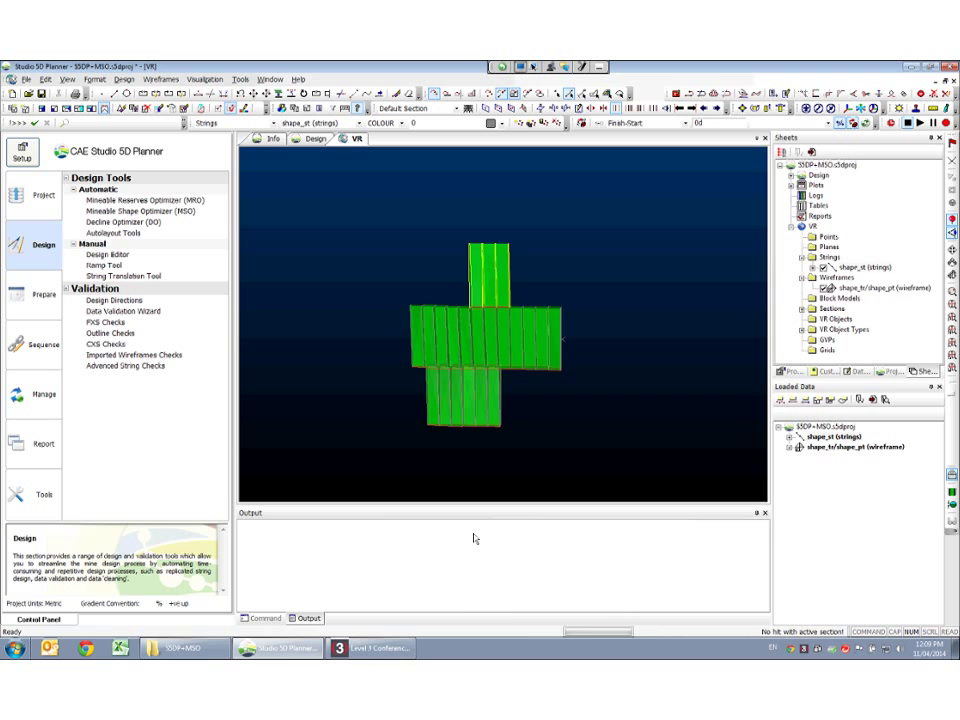
# Step: Examine the green stope wireframes and their strings up close and across the whole deposit
pyautogui.moveTo(486, 335); pyautogui.dragTo(434, 400)
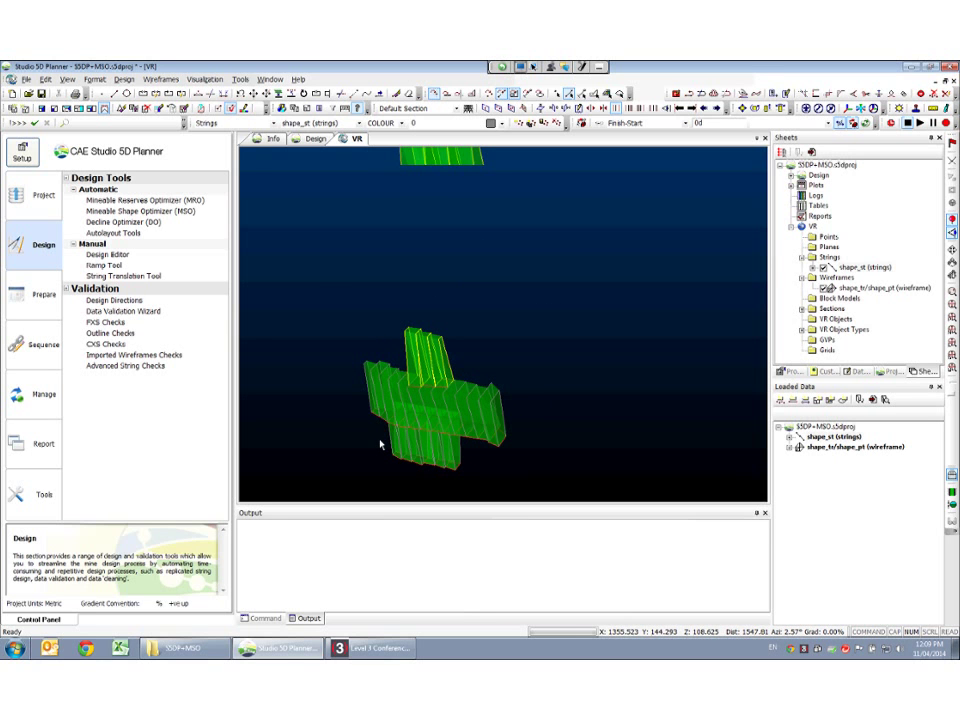
pyautogui.scroll(4, 380, 445)
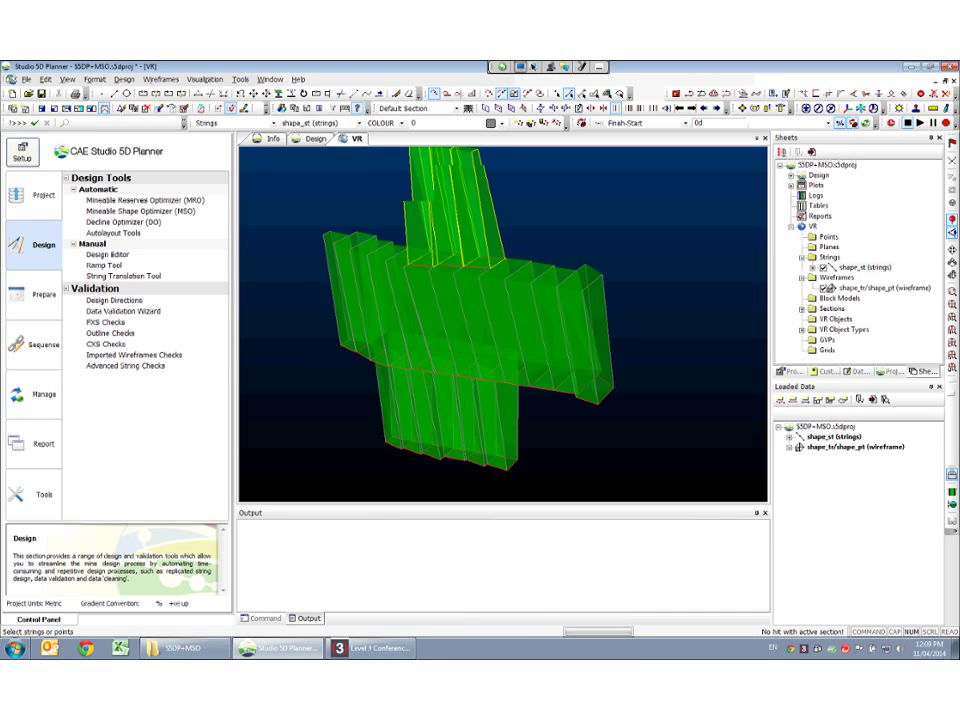
pyautogui.scroll(-2, 478, 225)
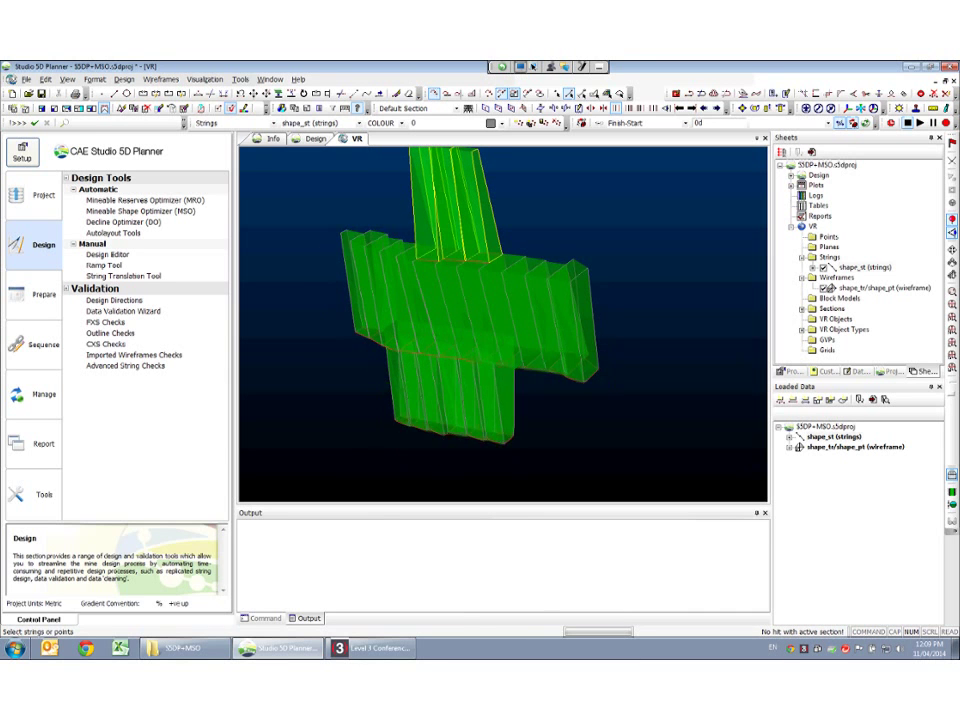
pyautogui.scroll(4, 477, 258)
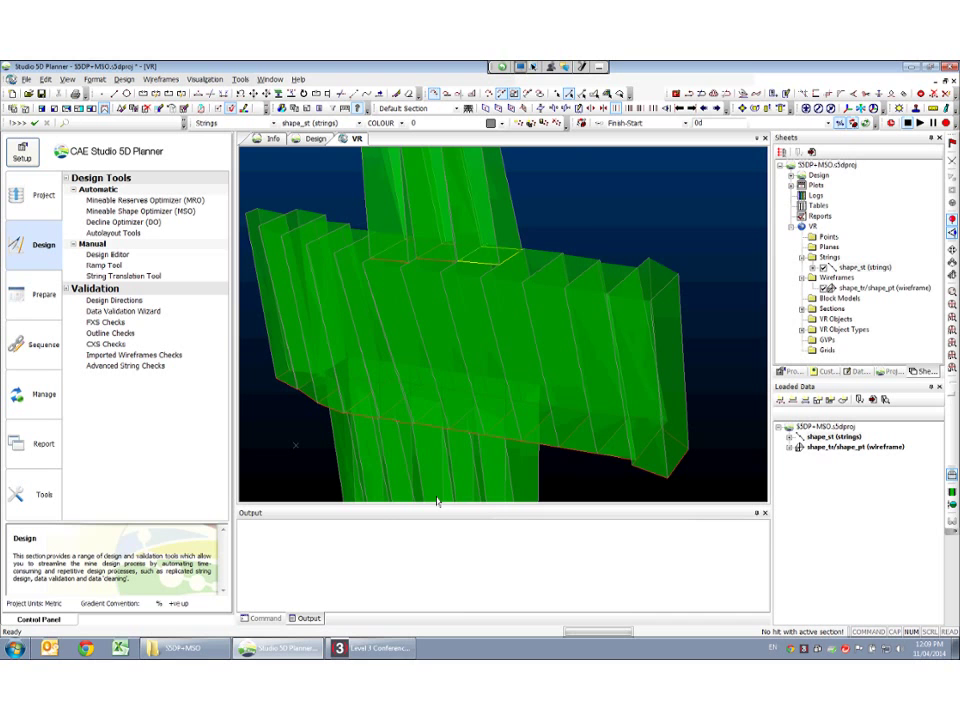
pyautogui.scroll(-4, 437, 499)
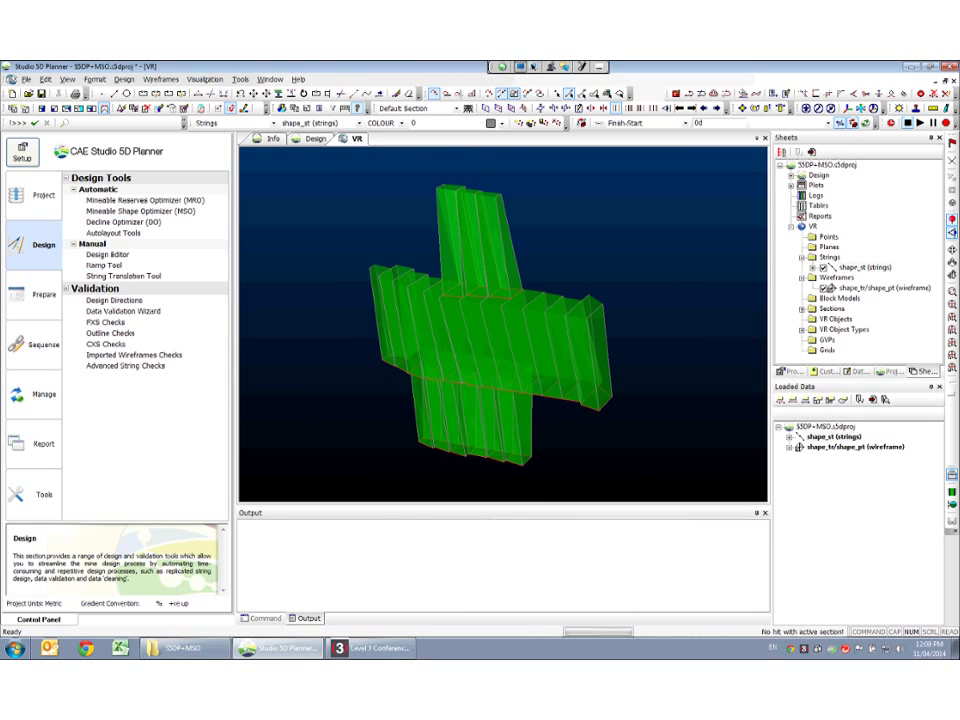
pyautogui.scroll(-3, 588, 311)
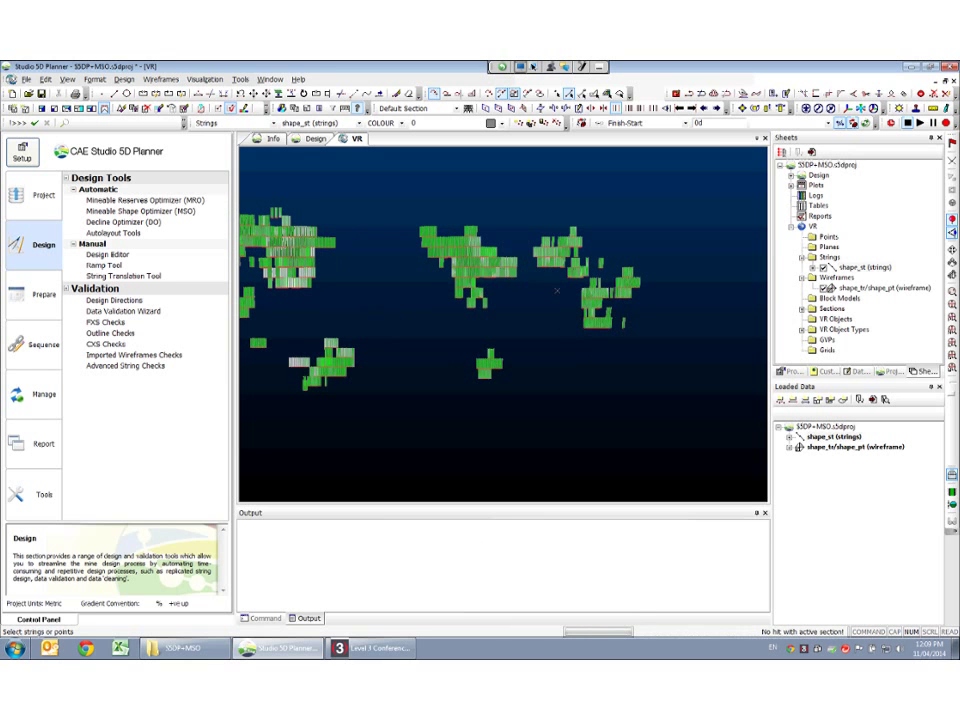
pyautogui.scroll(-2, 557, 291)
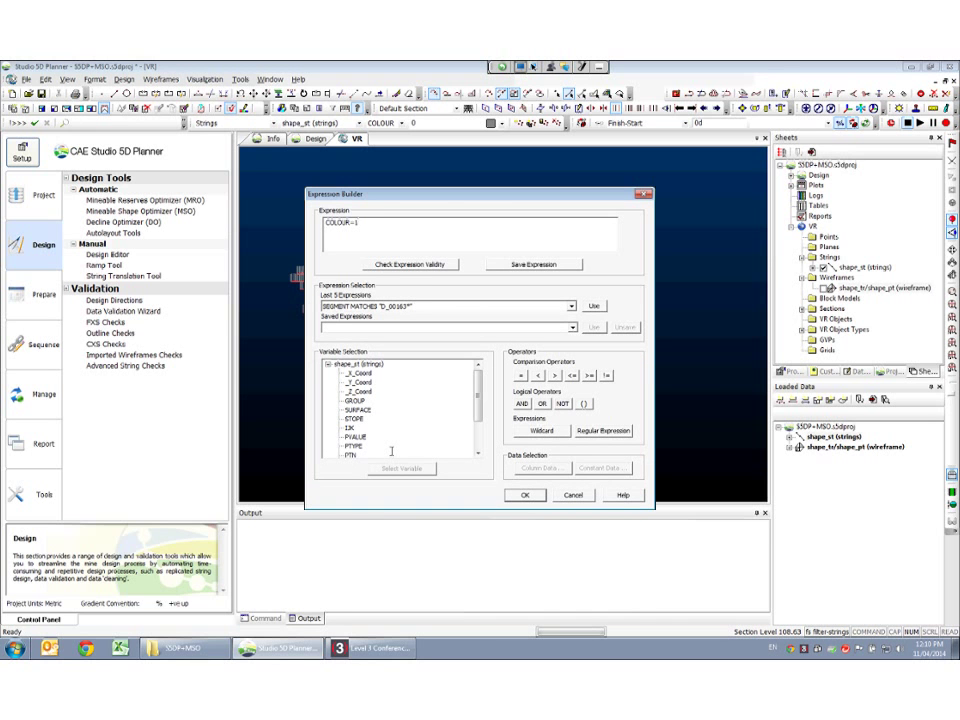
# Step: Filter the shape_st strings by the expression COLOUR=1 and delete all the filtered strings
pyautogui.click(525, 495)
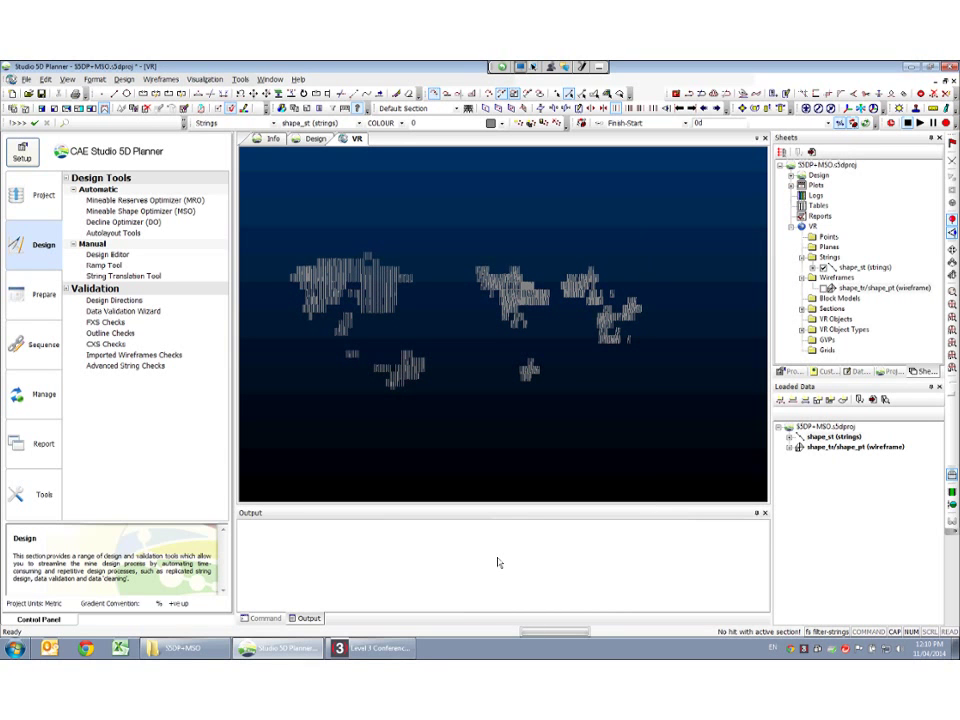
pyautogui.moveTo(688, 217); pyautogui.dragTo(258, 438)
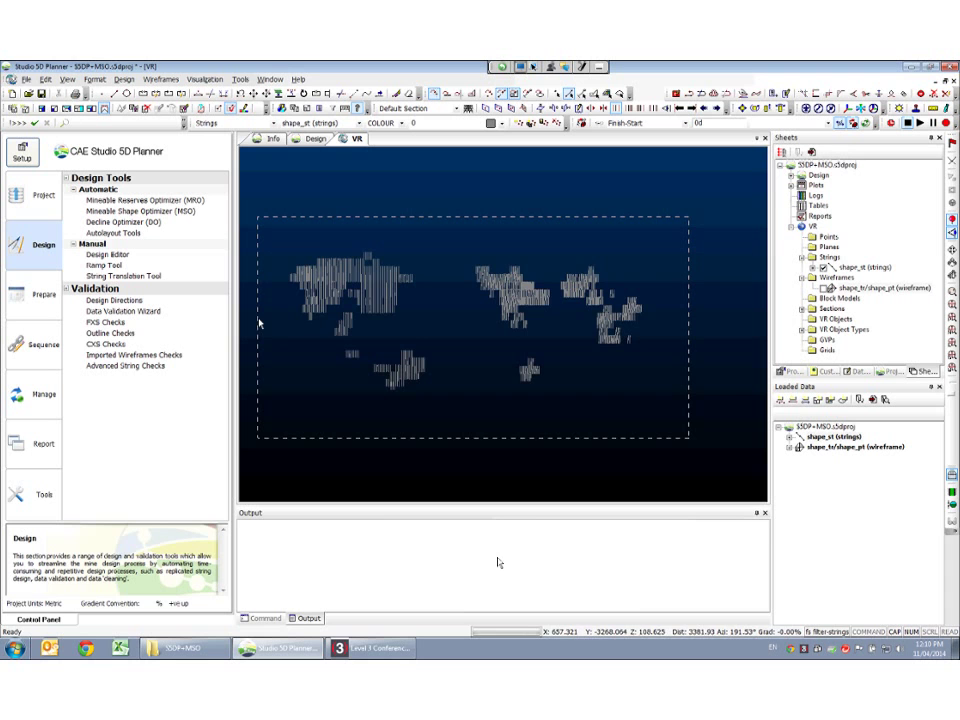
pyautogui.press('Delete')
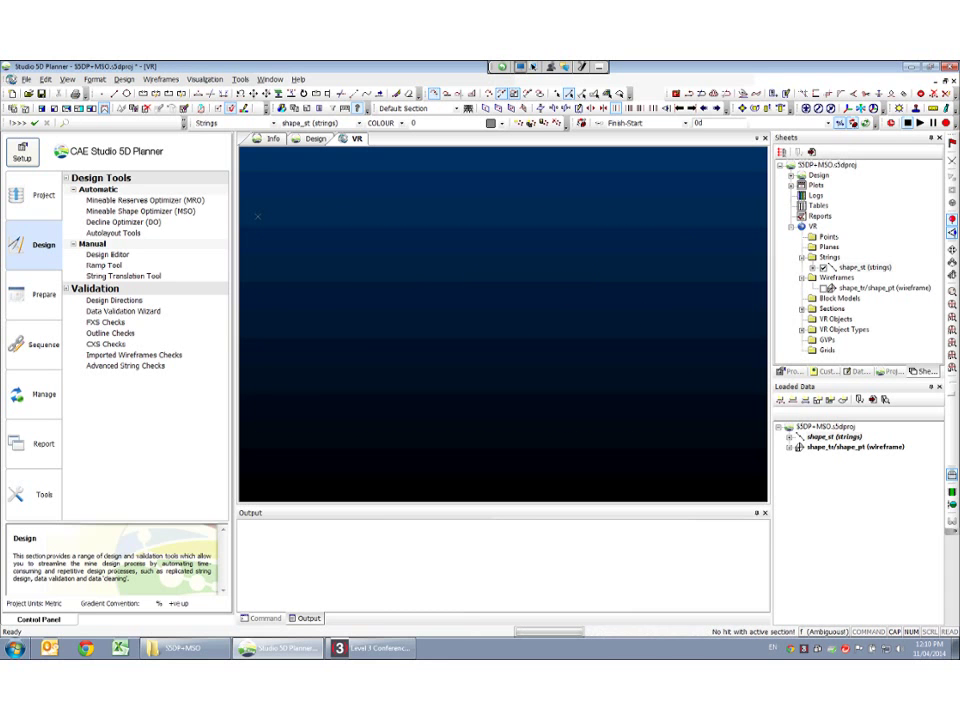
pyautogui.press('s')
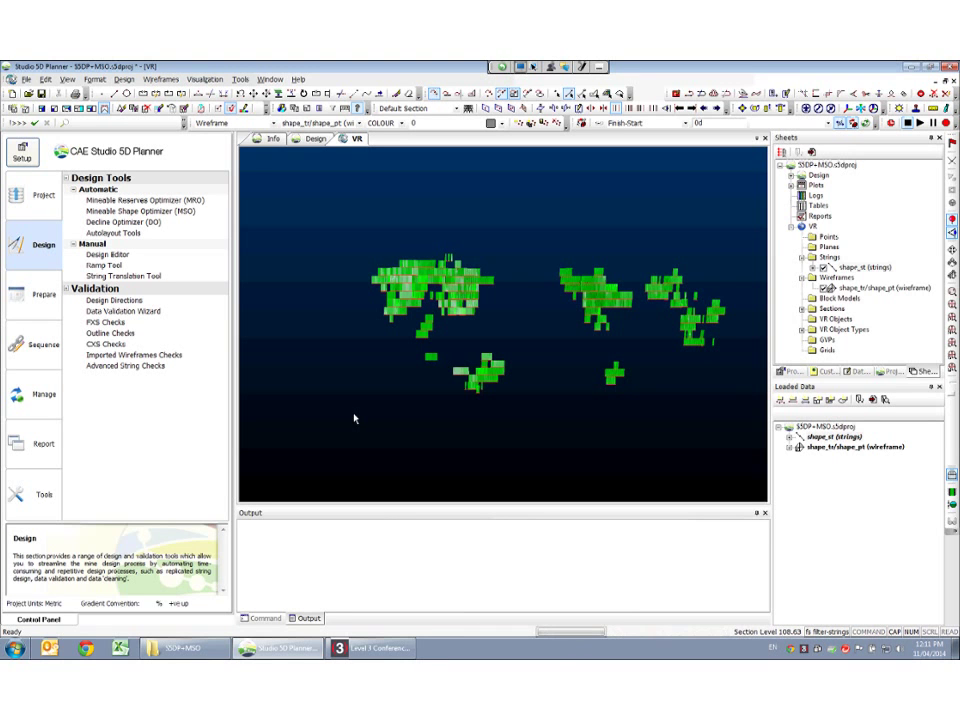
# Step: Unload the shape_tr/shape_pt wireframe and the shape_st strings from the loaded data
pyautogui.rightClick(840, 447)
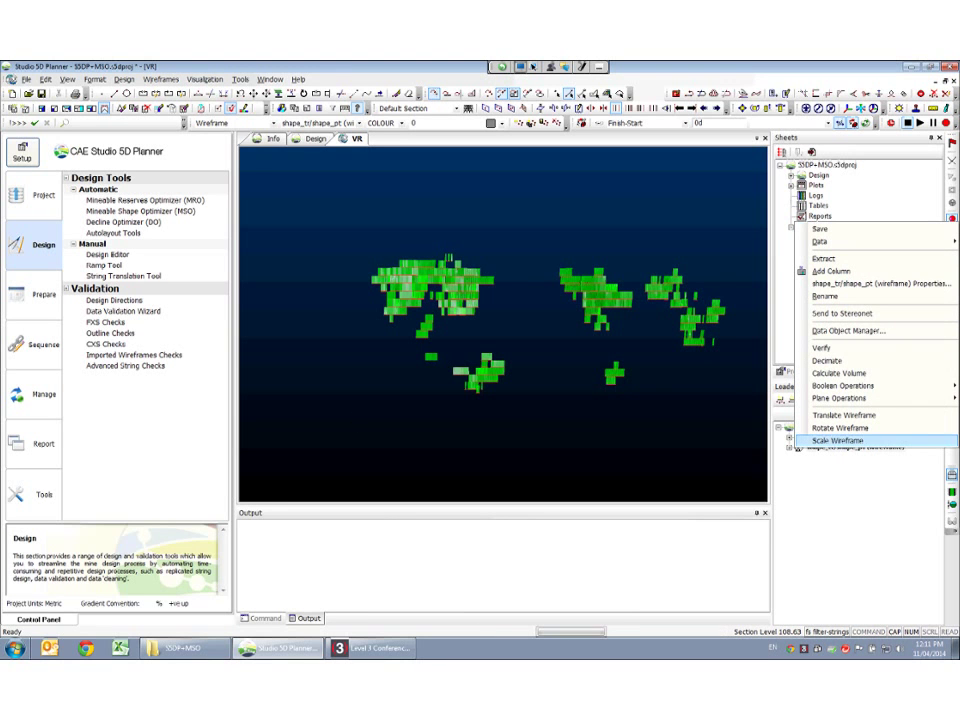
pyautogui.moveTo(820, 241)
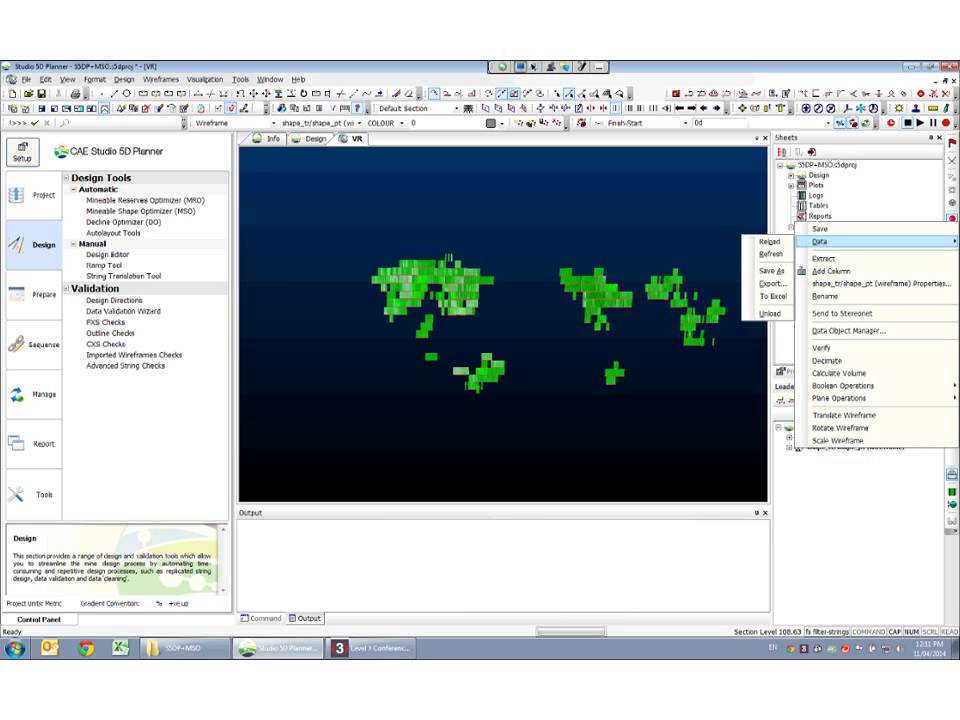
pyautogui.click(769, 313)
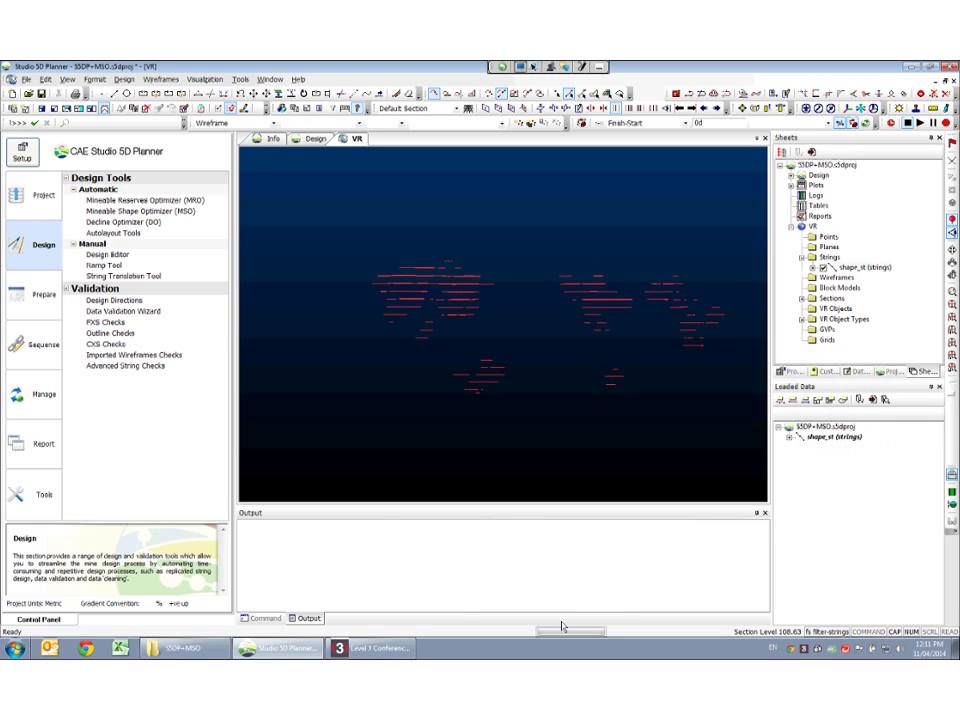
pyautogui.rightClick(832, 437)
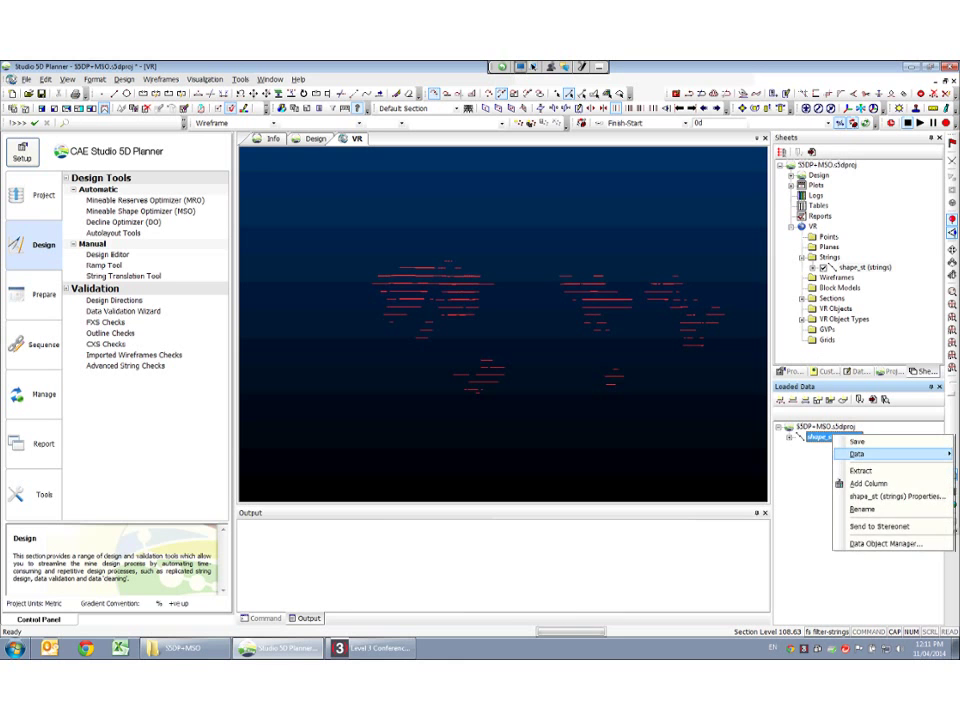
pyautogui.press('Escape')
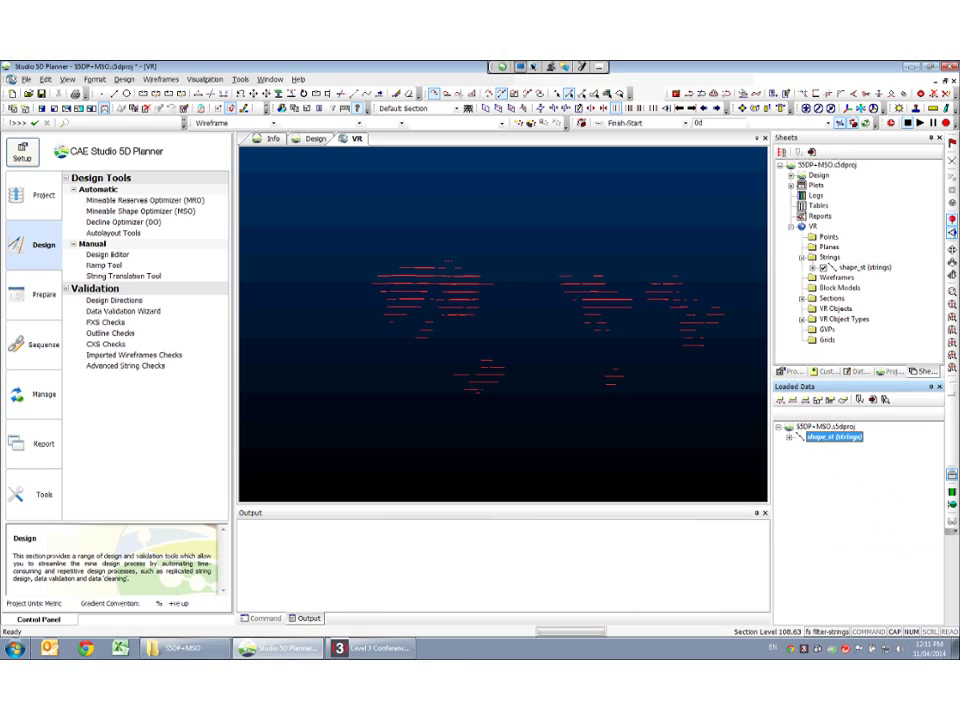
pyautogui.press('Delete')
pyautogui.press('Return')
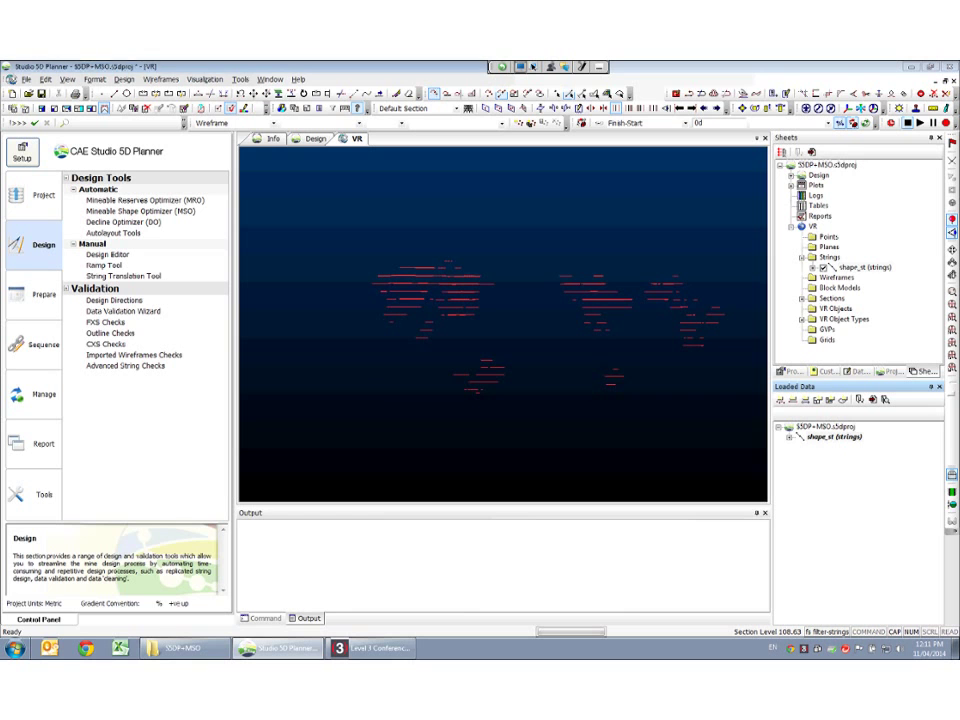
# Step: Load the mso_tr wireframe and the fxs_des design strings from the project files
pyautogui.click(888, 371)
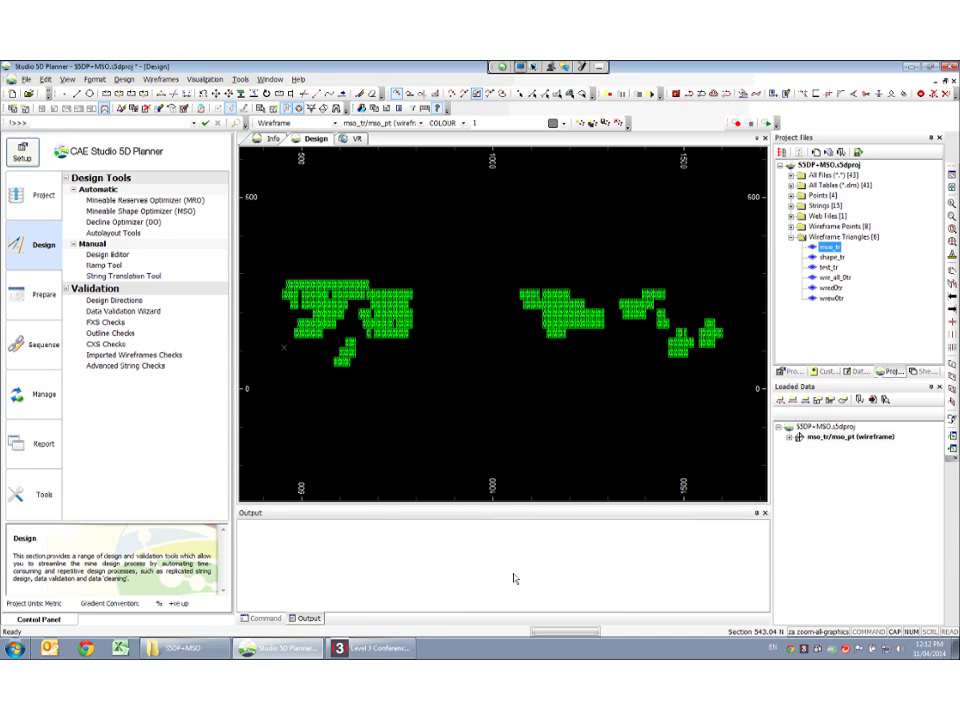
pyautogui.click(791, 206)
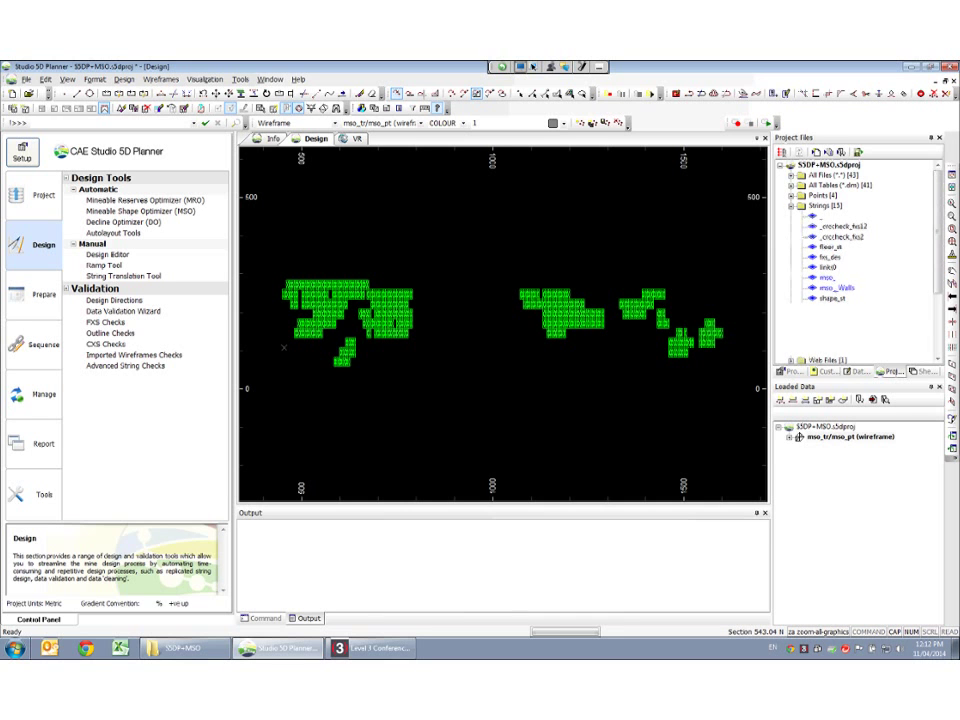
pyautogui.click(829, 165)
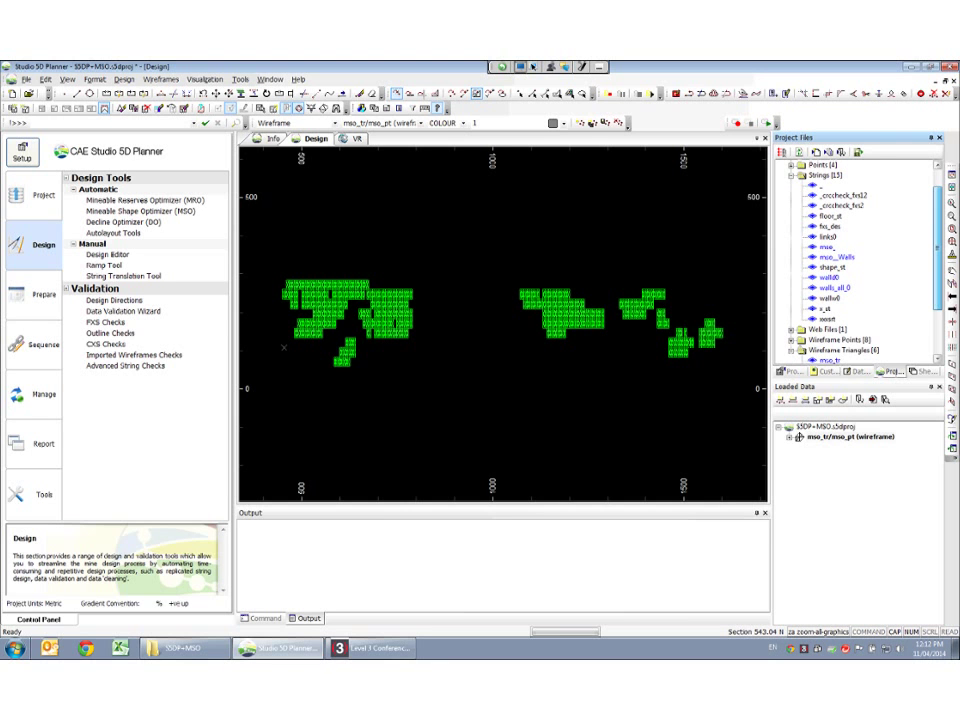
pyautogui.click(829, 226)
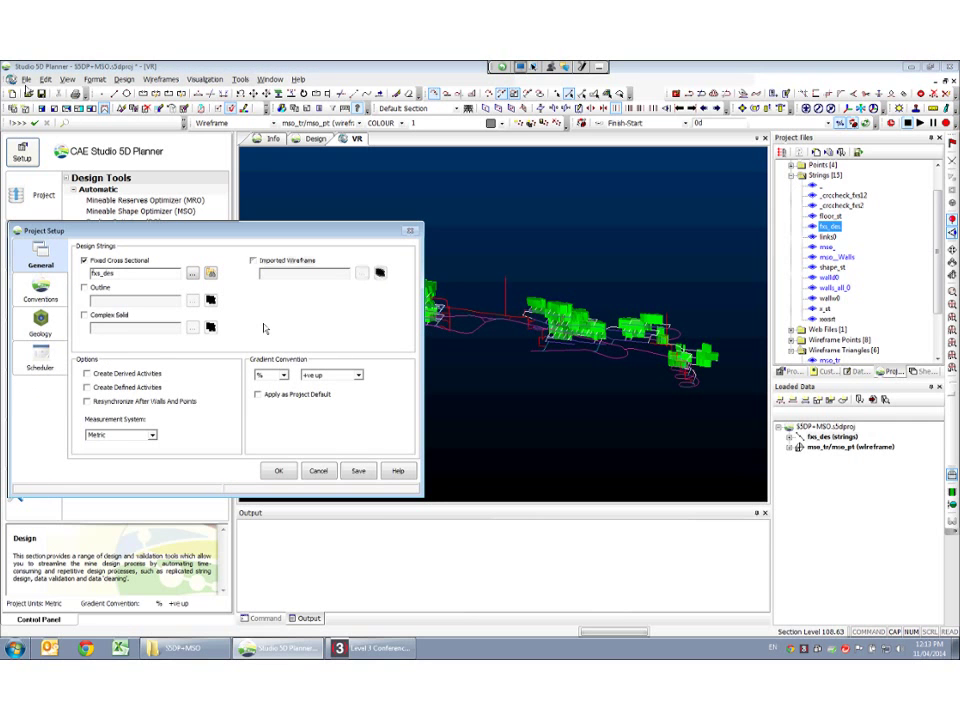
# Step: Enable the Imported Wireframe design type in the project setup and assign mso_tr as its file
pyautogui.click(253, 260)
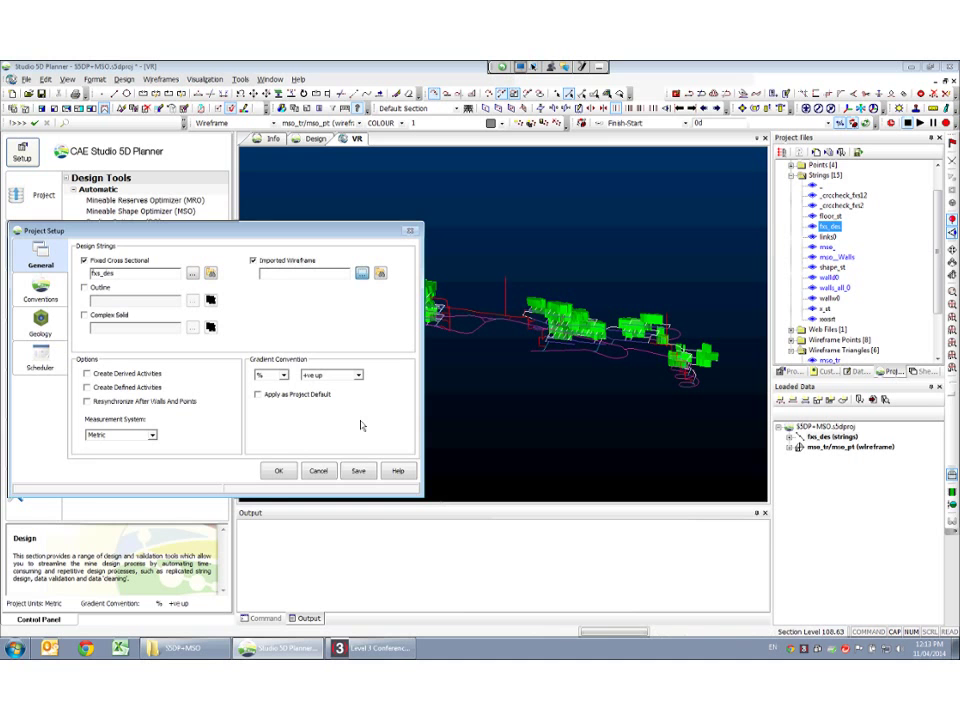
pyautogui.click(362, 272)
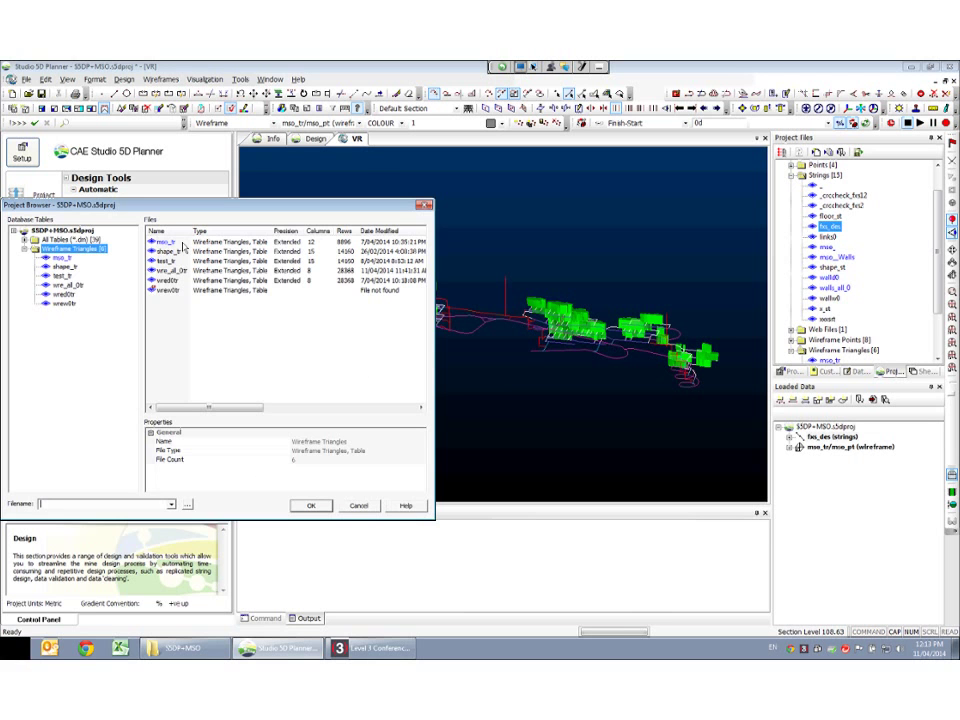
pyautogui.doubleClick(183, 243)
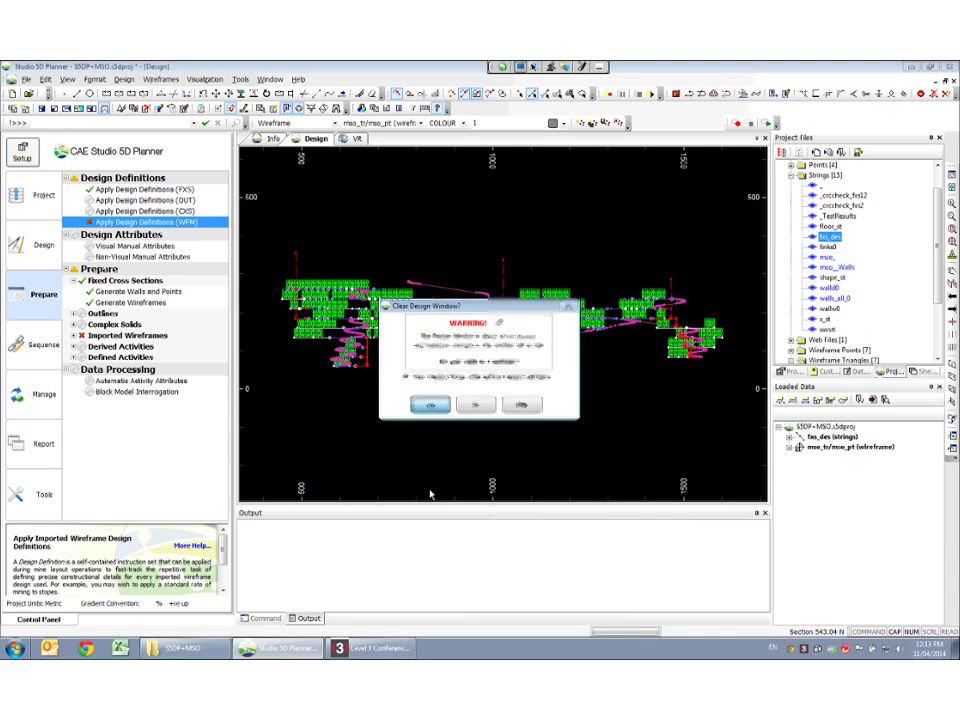
# Step: Start the imported wireframe (WFM) design definitions, validating the wireframes with STOPE as the stope identifier and agreeing to clear the design window
pyautogui.press('Return')
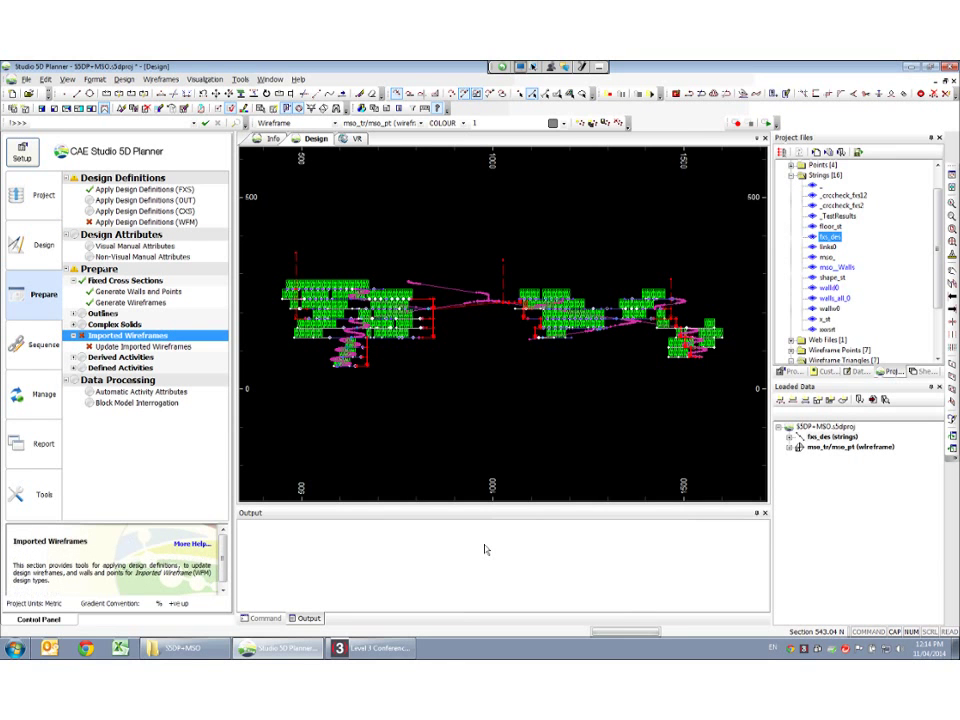
pyautogui.click(142, 222)
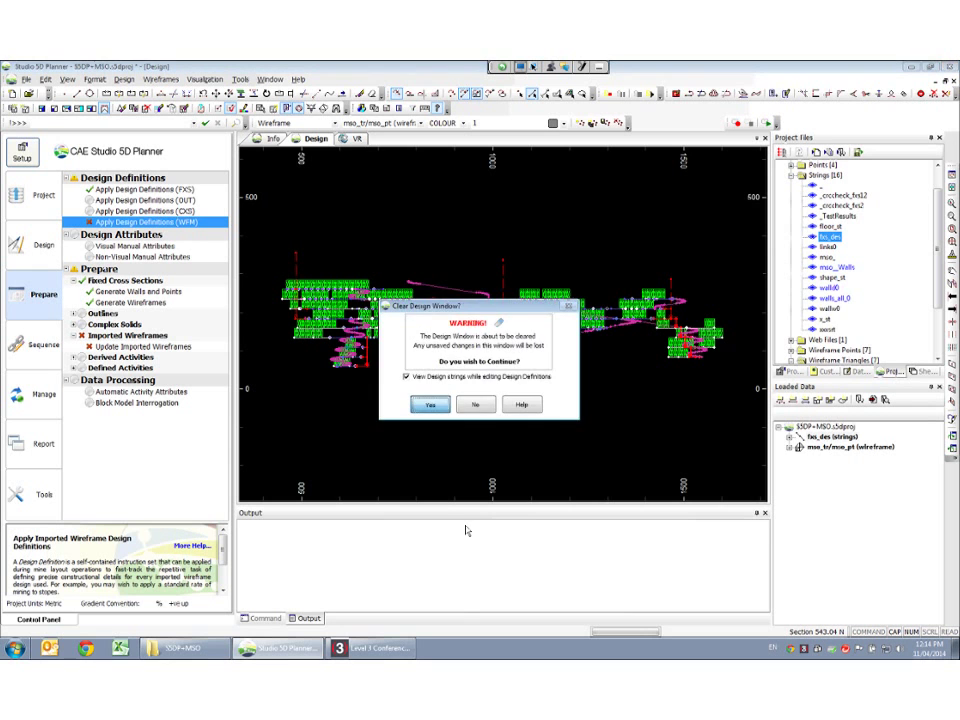
pyautogui.press('Return')
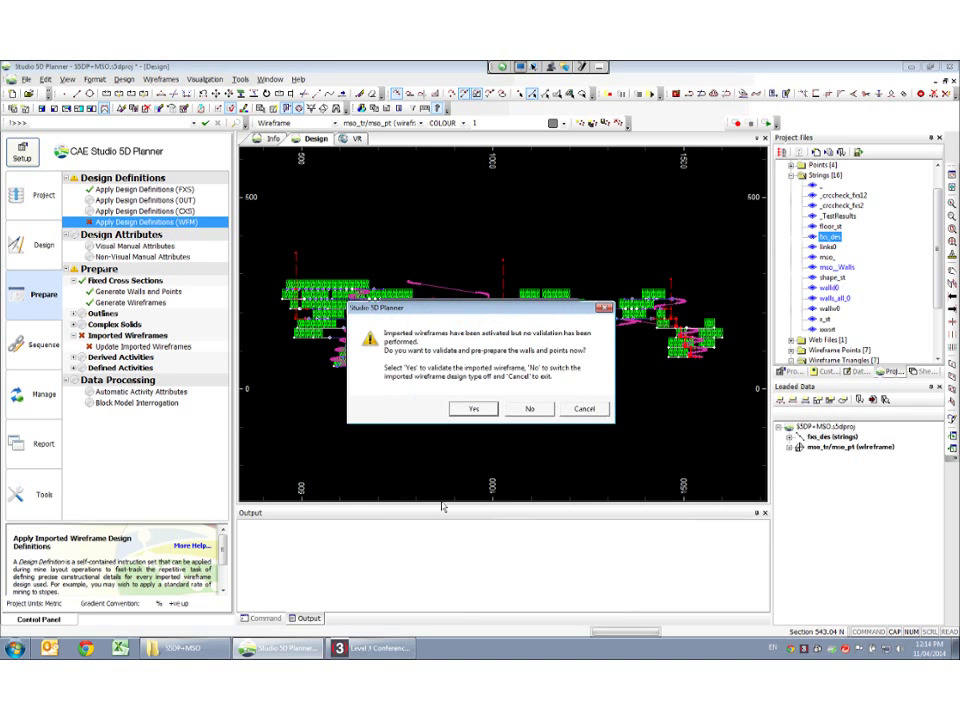
pyautogui.press('Return')
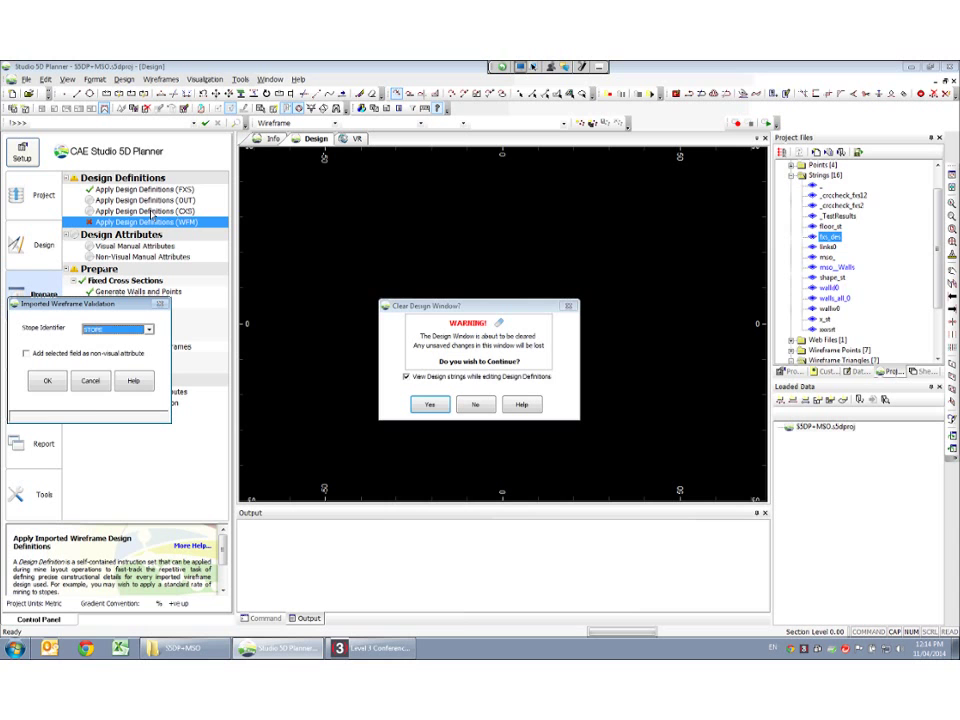
pyautogui.click(47, 380)
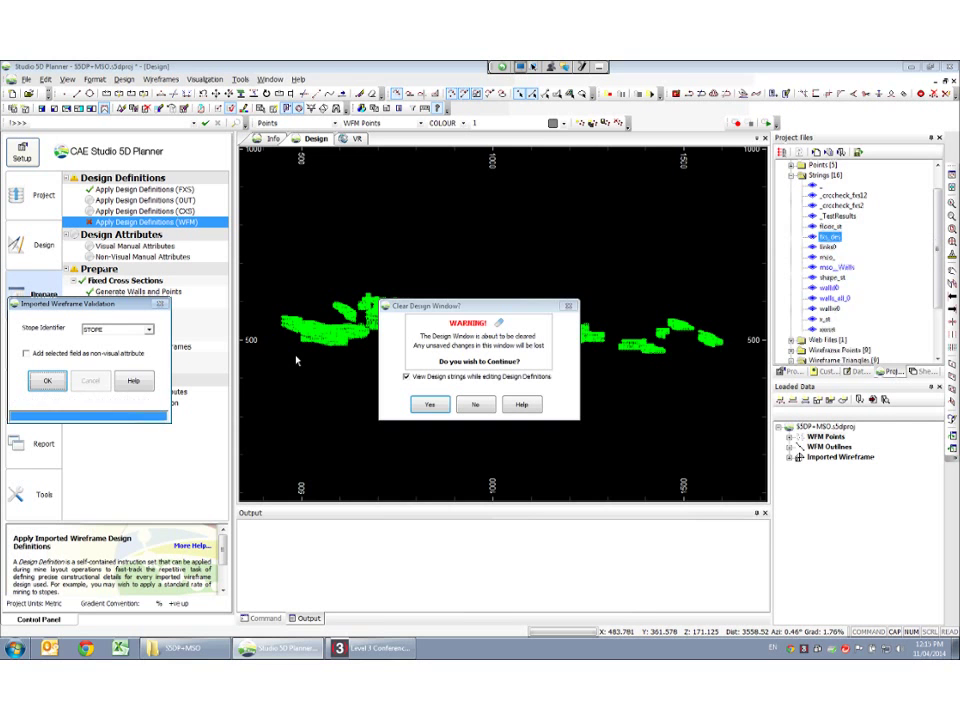
pyautogui.press('Return')
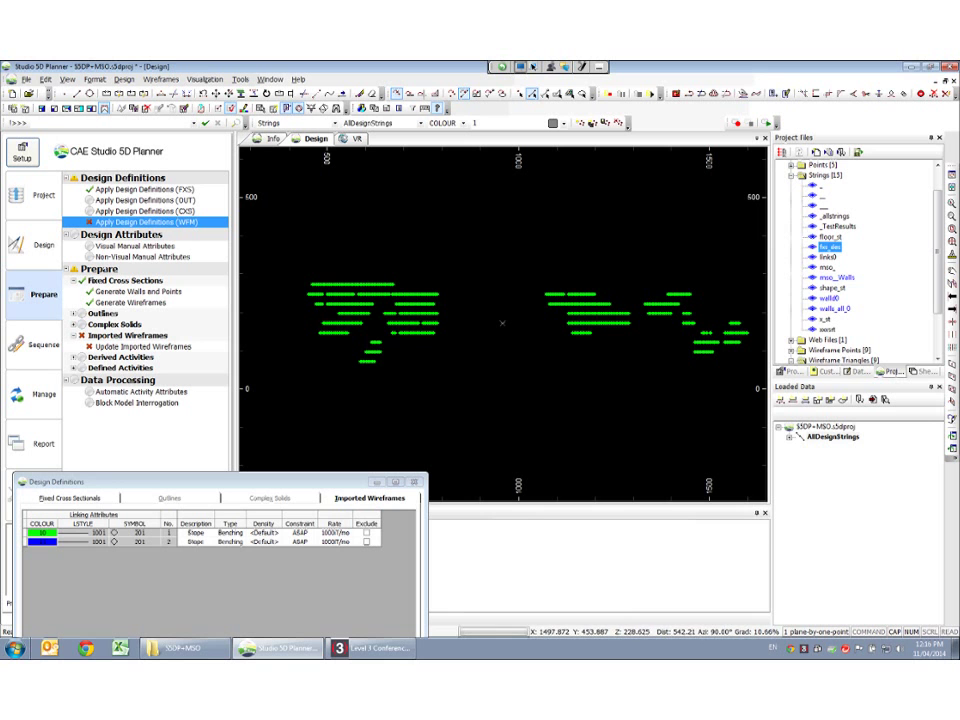
# Step: Apply the blue Stope design definition (No. 2) to every second level of the imported wireframe strings
pyautogui.moveTo(715, 300); pyautogui.dragTo(286, 288)
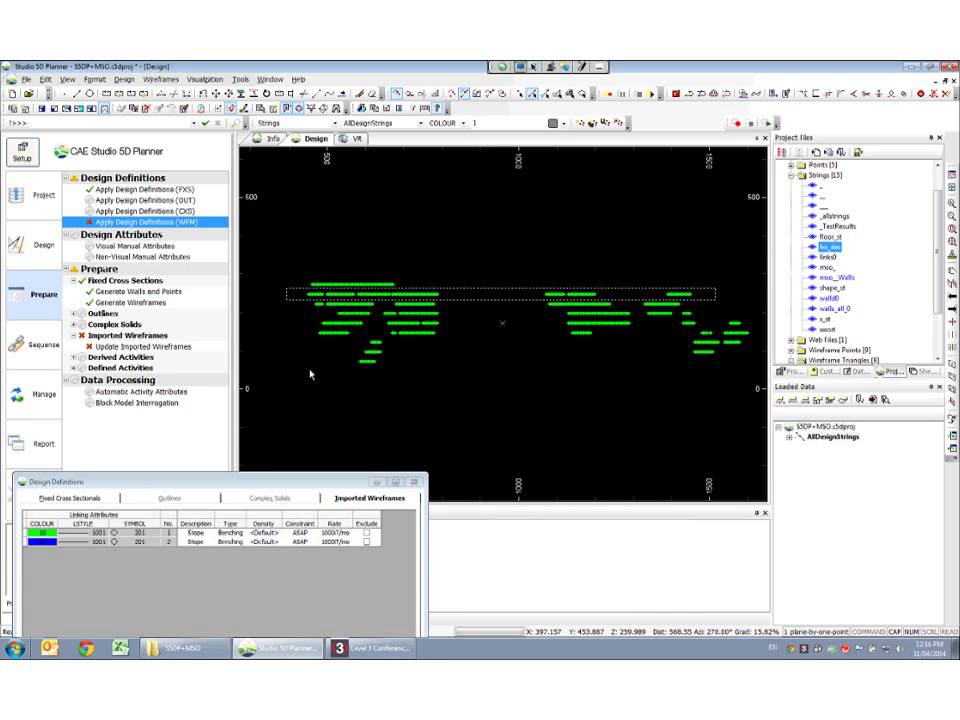
pyautogui.moveTo(324, 481); pyautogui.dragTo(310, 386)
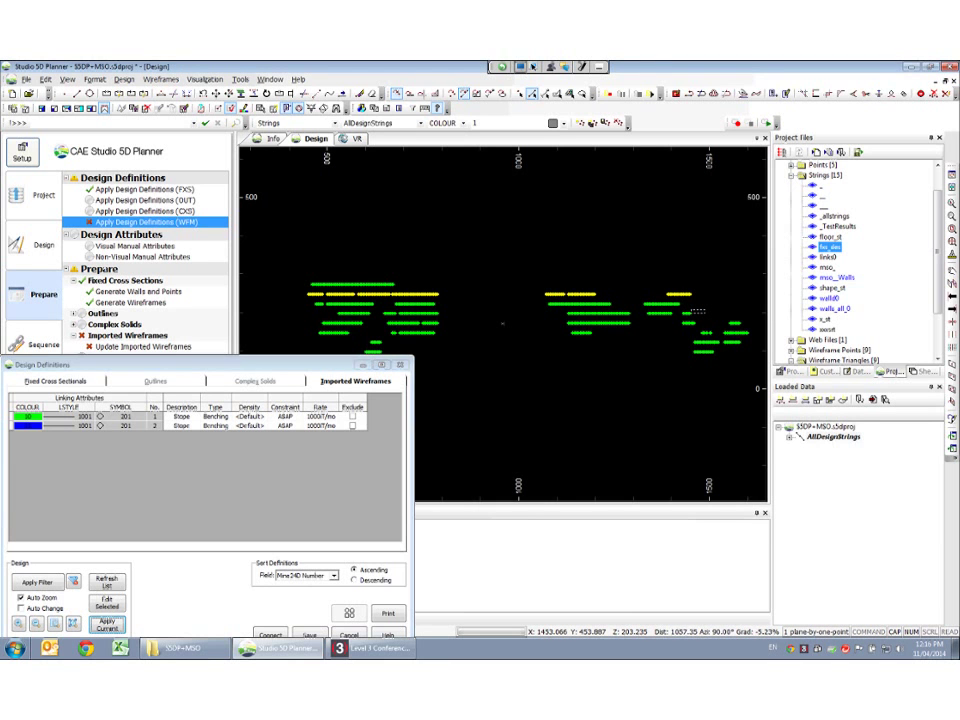
pyautogui.moveTo(691, 313); pyautogui.dragTo(308, 315)
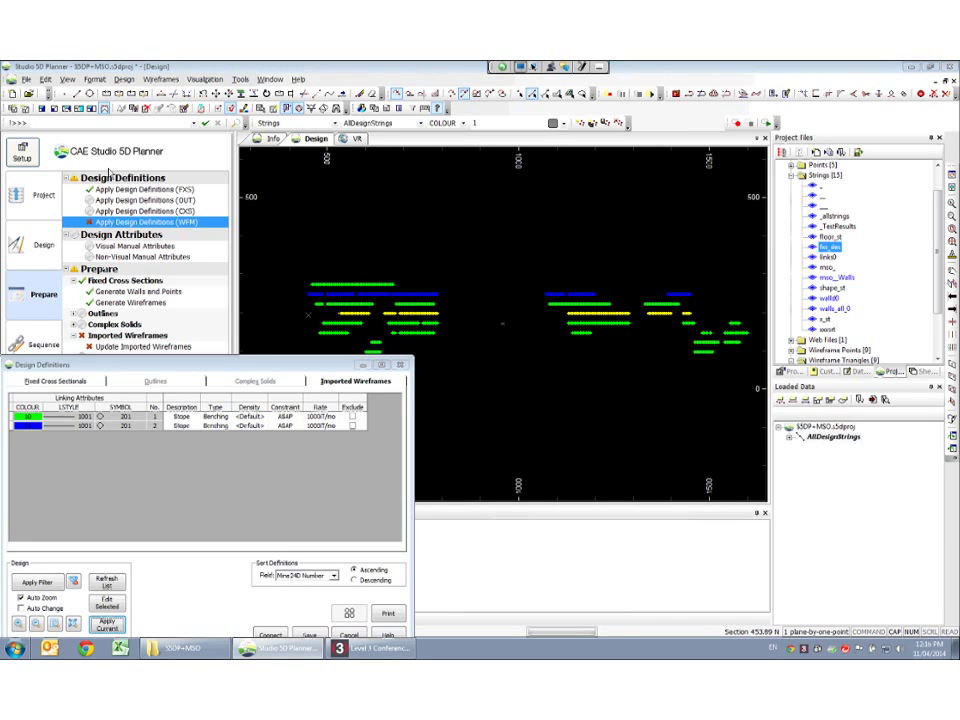
pyautogui.click(107, 624)
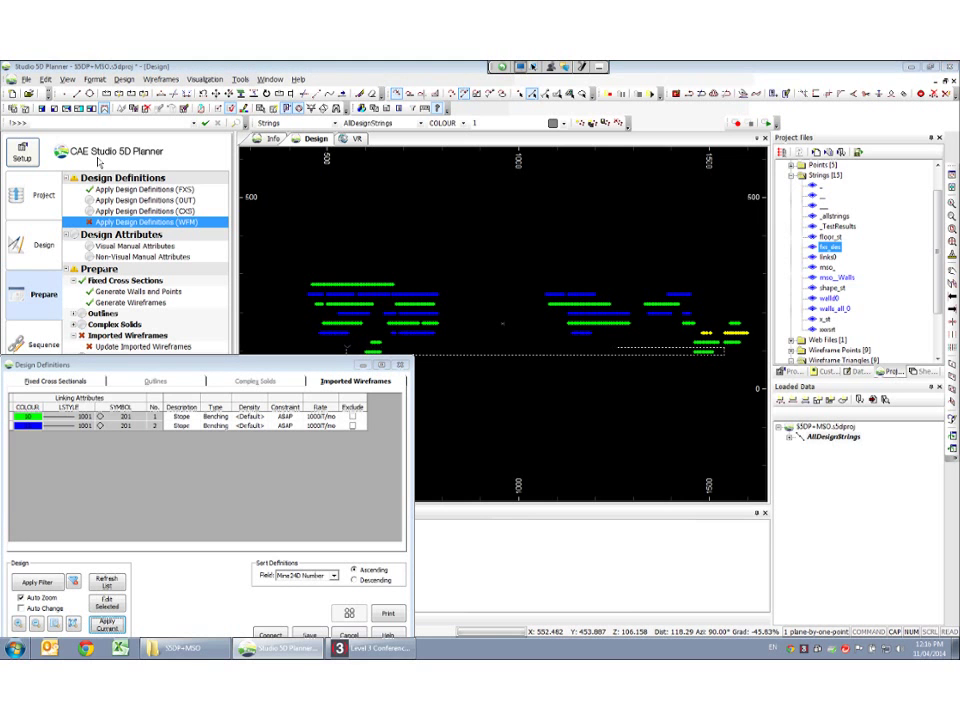
pyautogui.moveTo(300, 364); pyautogui.dragTo(310, 458)
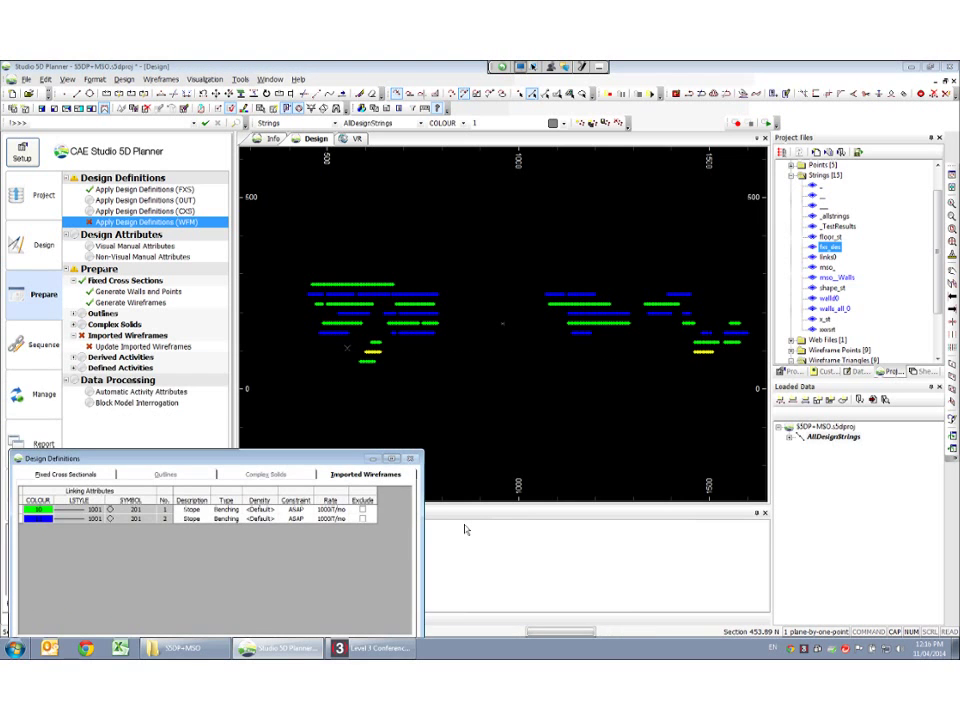
pyautogui.press('Escape')
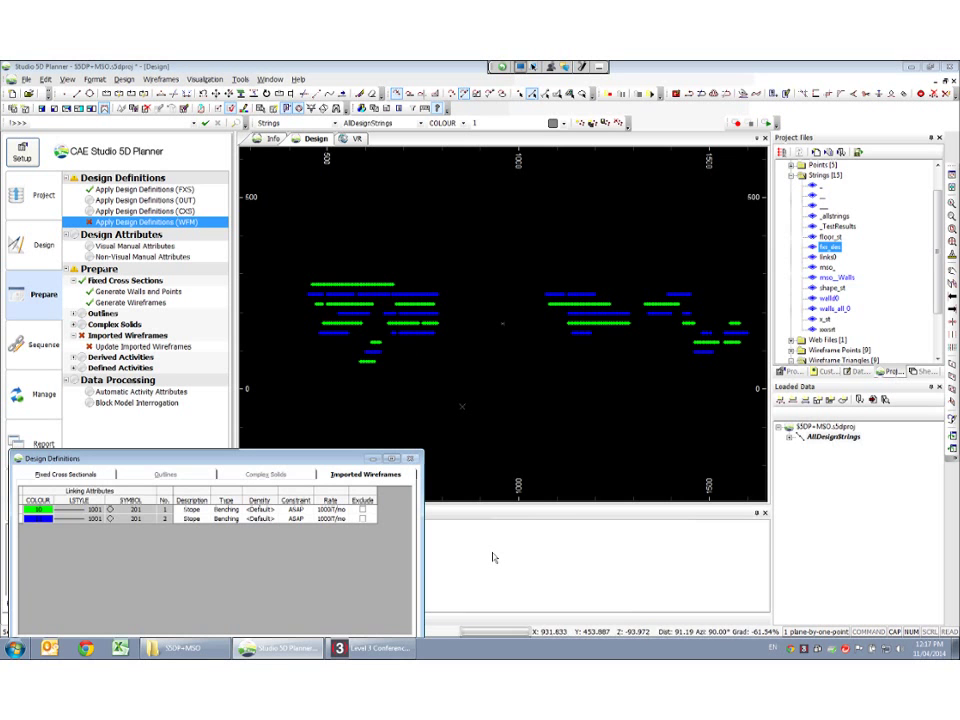
# Step: Connect the WFM design type to its design definitions, agreeing to remove the undefined STOPE attribute
pyautogui.moveTo(310, 458); pyautogui.dragTo(314, 377)
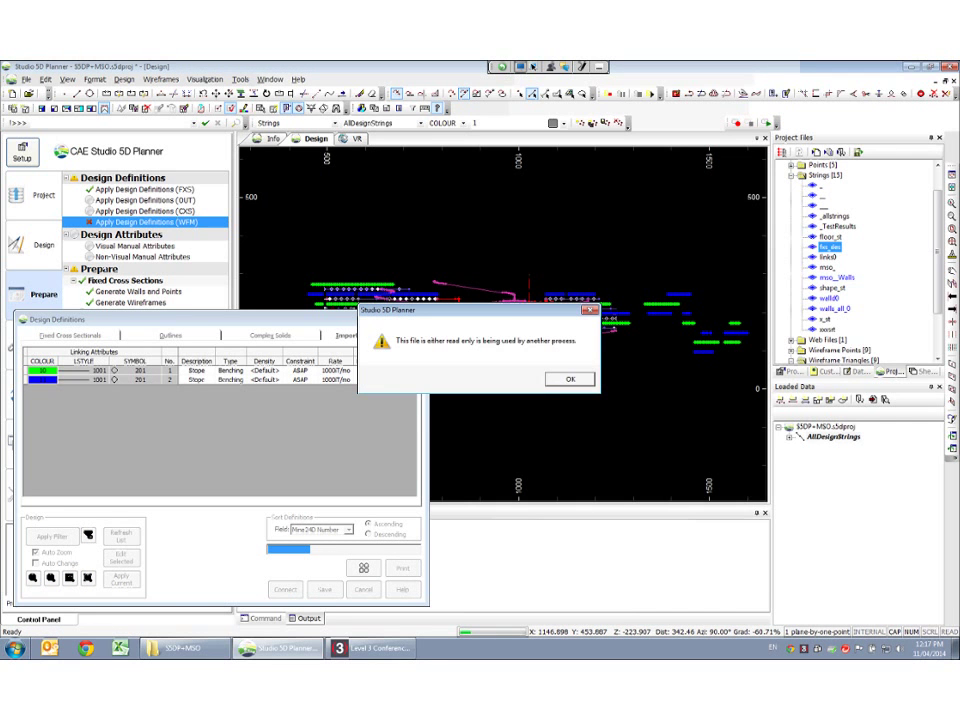
pyautogui.press('Return')
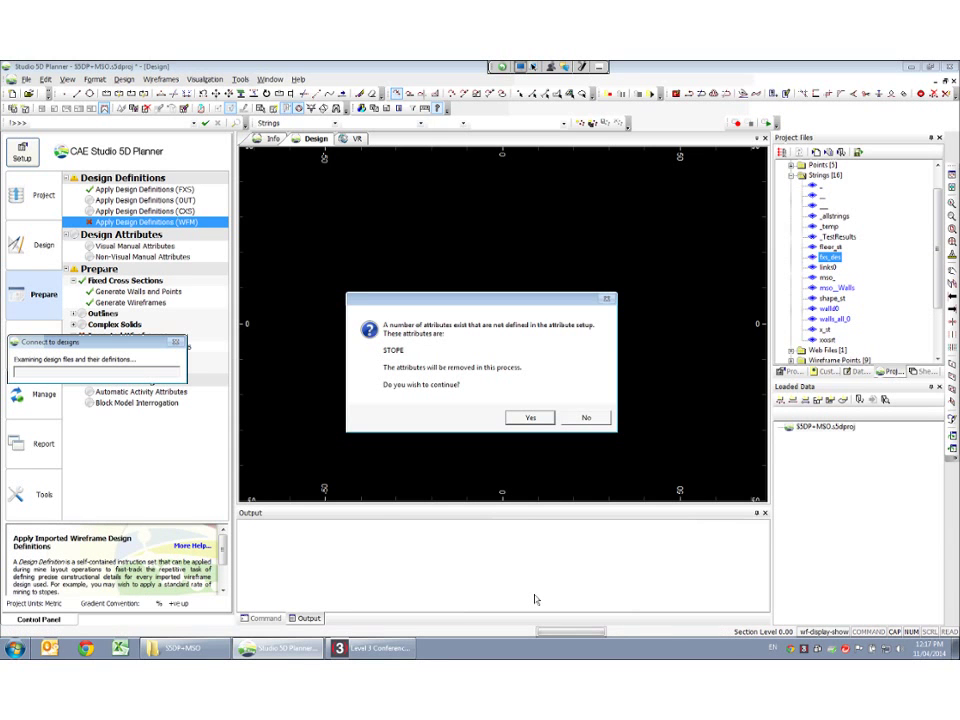
pyautogui.press('Return')
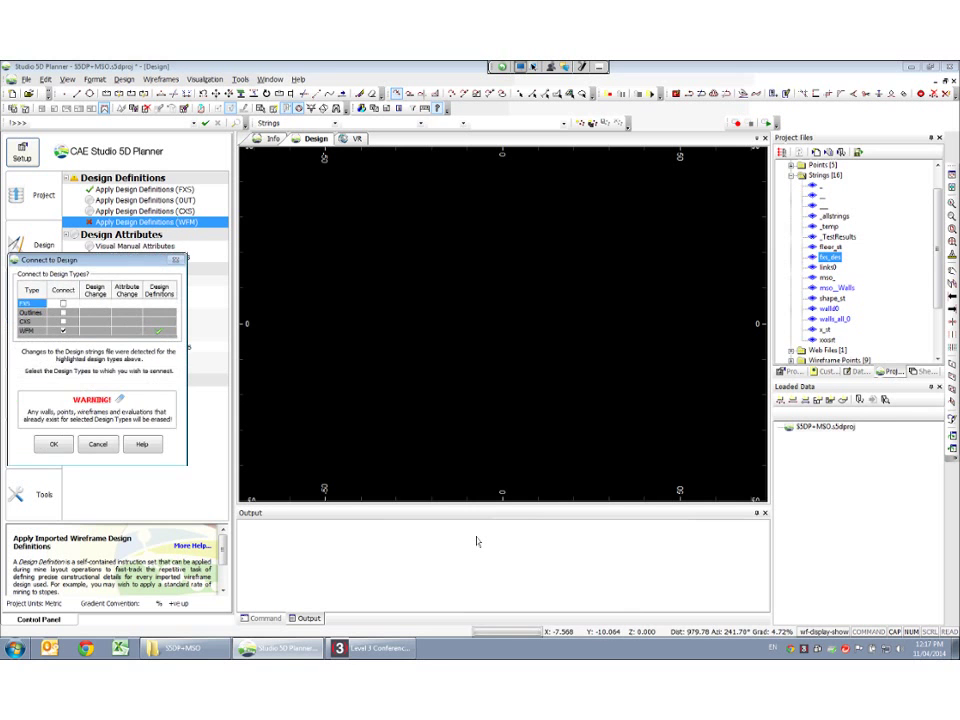
pyautogui.press('Return')
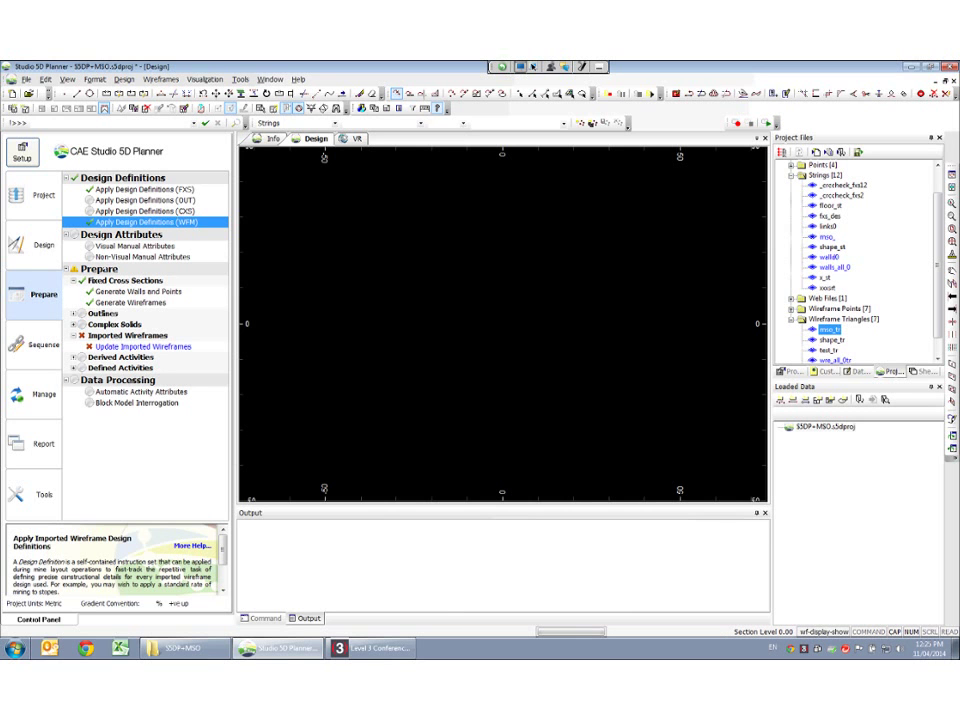
# Step: Run Update Imported Wireframes to append the design definition data to the points and solids, and view the solids side-on in VR
pyautogui.click(142, 346)
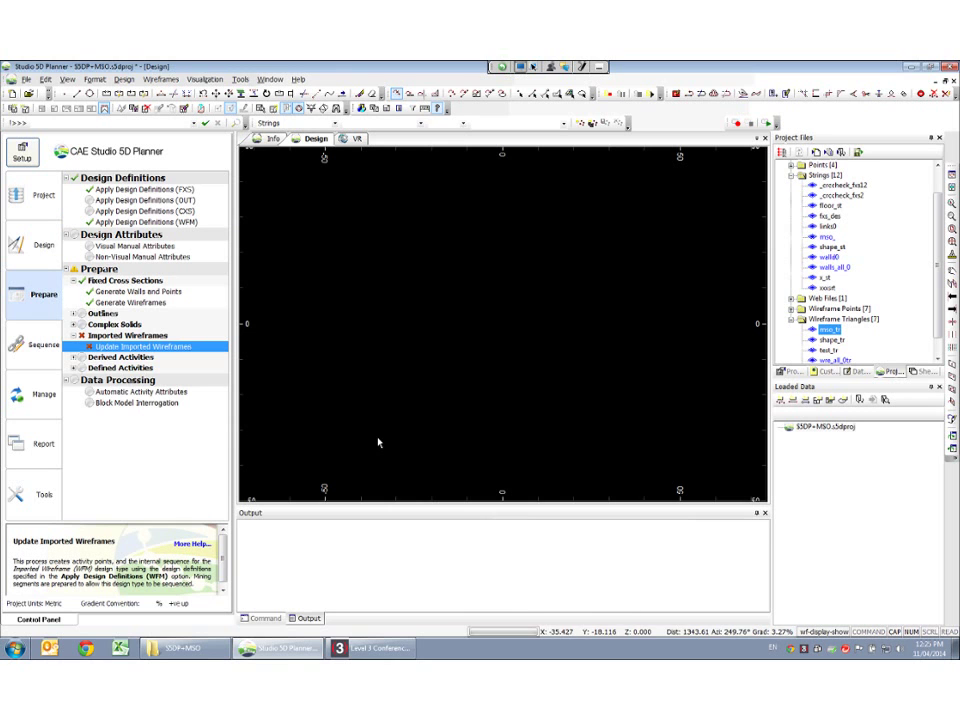
pyautogui.press('Return')
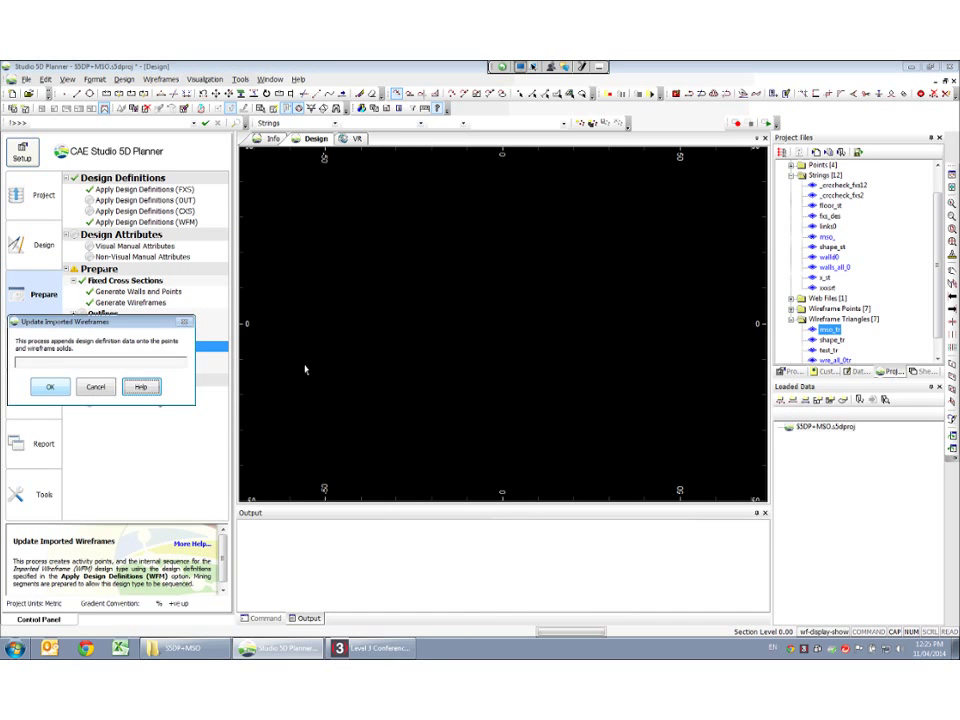
pyautogui.click(50, 386)
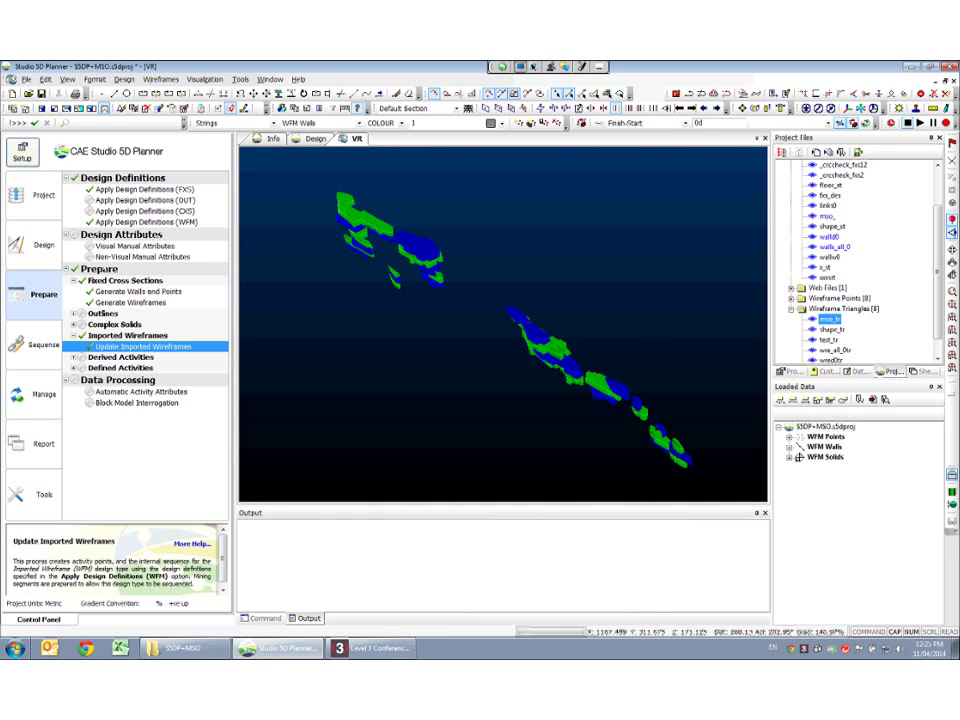
pyautogui.moveTo(503, 384); pyautogui.dragTo(503, 290)
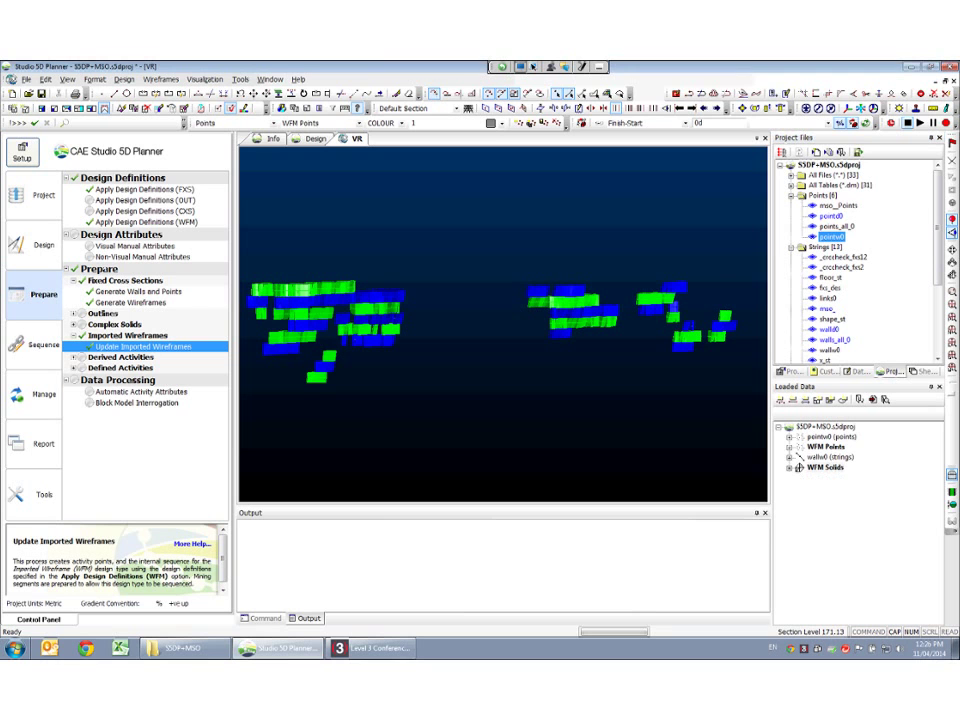
# Step: Unload the WFM Points object from the loaded data
pyautogui.rightClick(830, 446)
pyautogui.moveTo(878, 465)
pyautogui.click(806, 537)
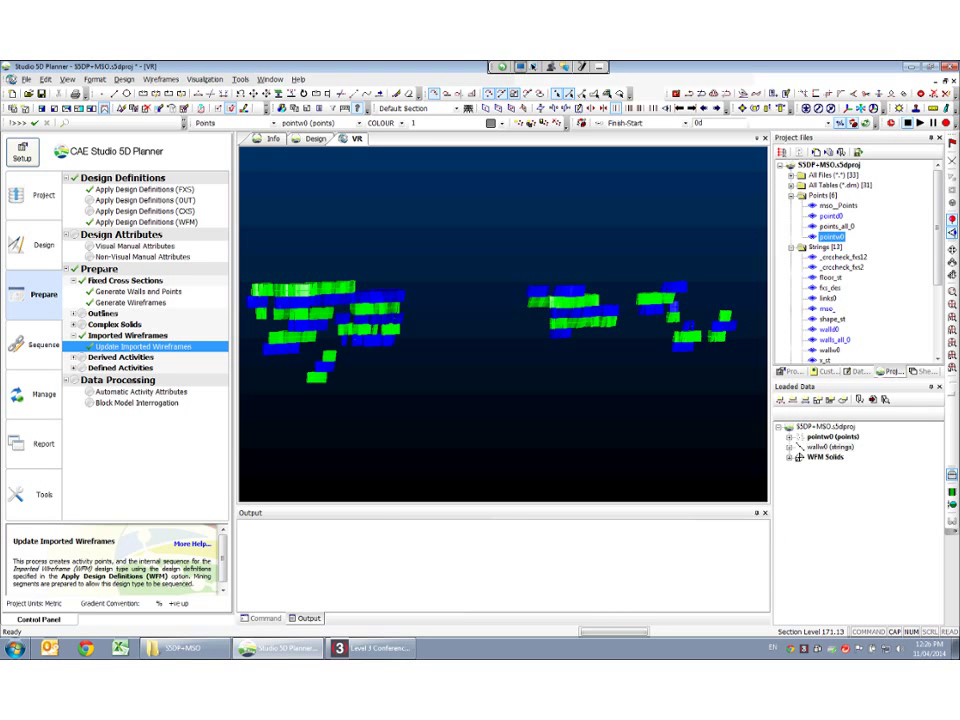
# Step: Inspect the display properties of WFM Solids in the VR view and check the activity points inside the stopes in the Design view
pyautogui.click(923, 371)
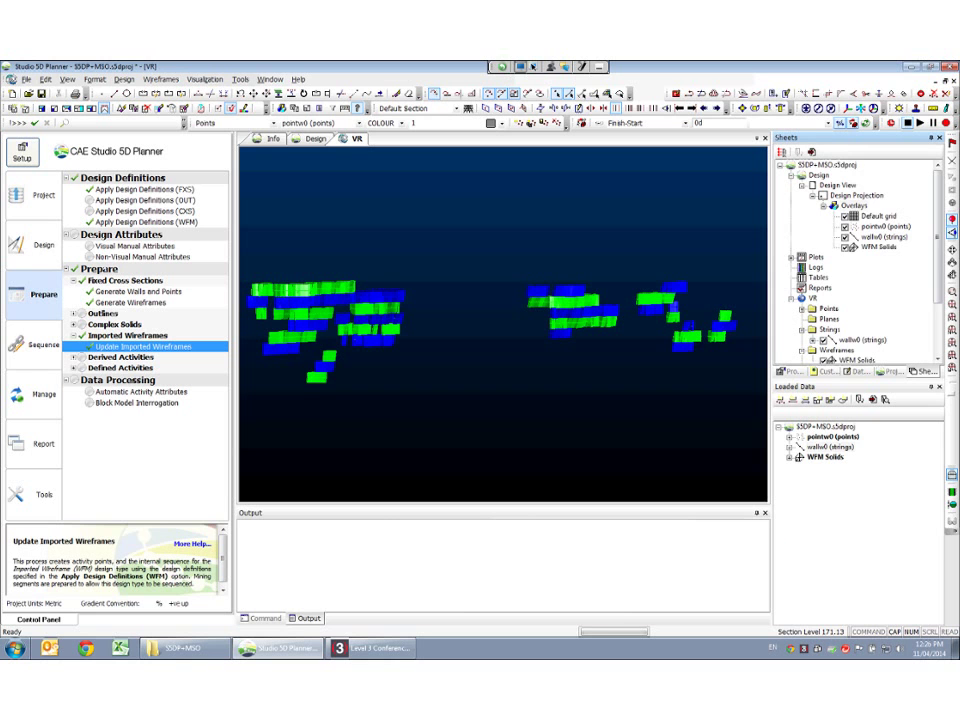
pyautogui.moveTo(937, 236); pyautogui.dragTo(937, 287)
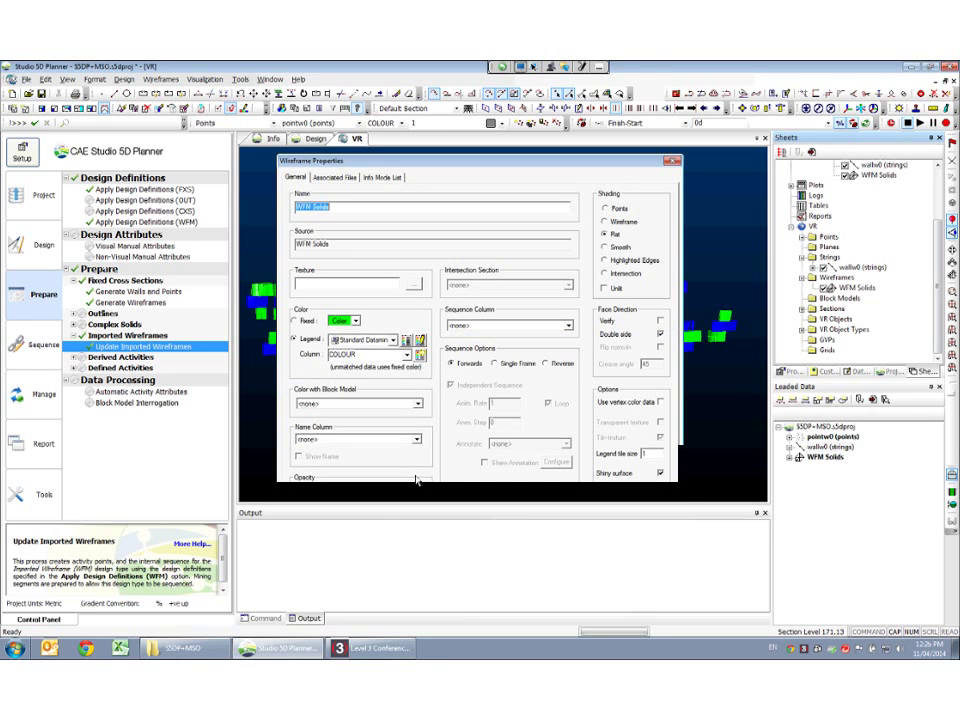
pyautogui.press('Escape')
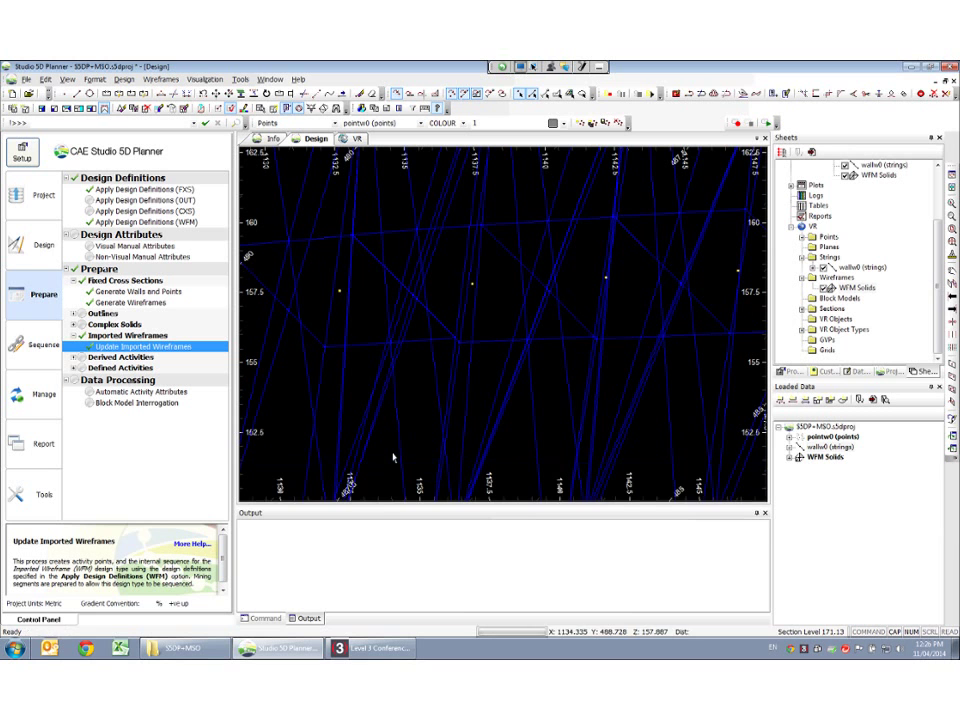
pyautogui.click(373, 344)
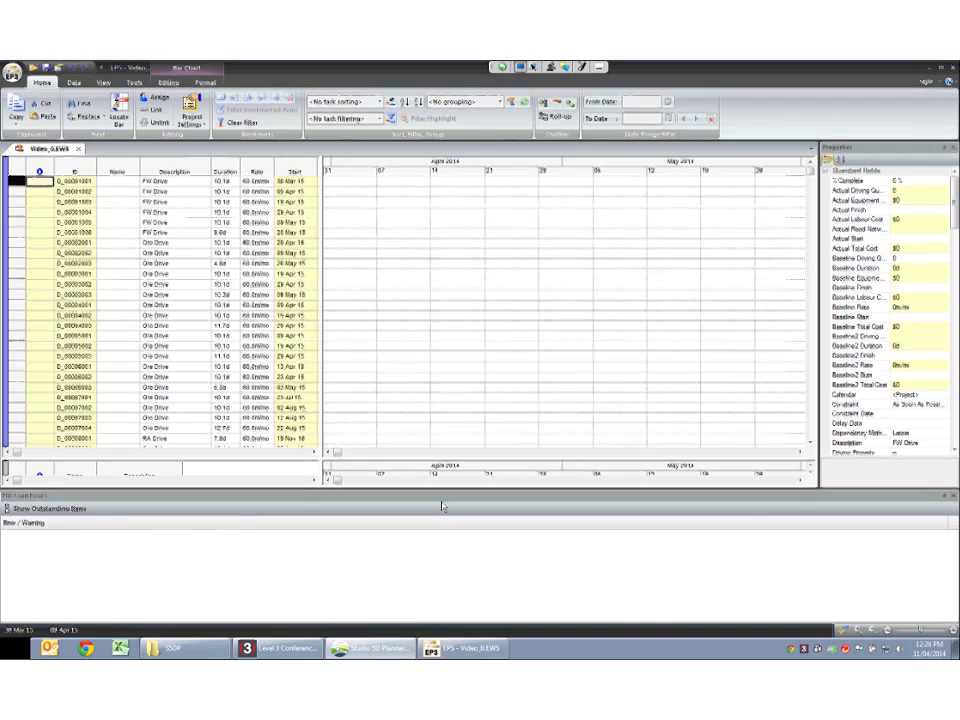
pyautogui.hotkey('alt', 'Tab')
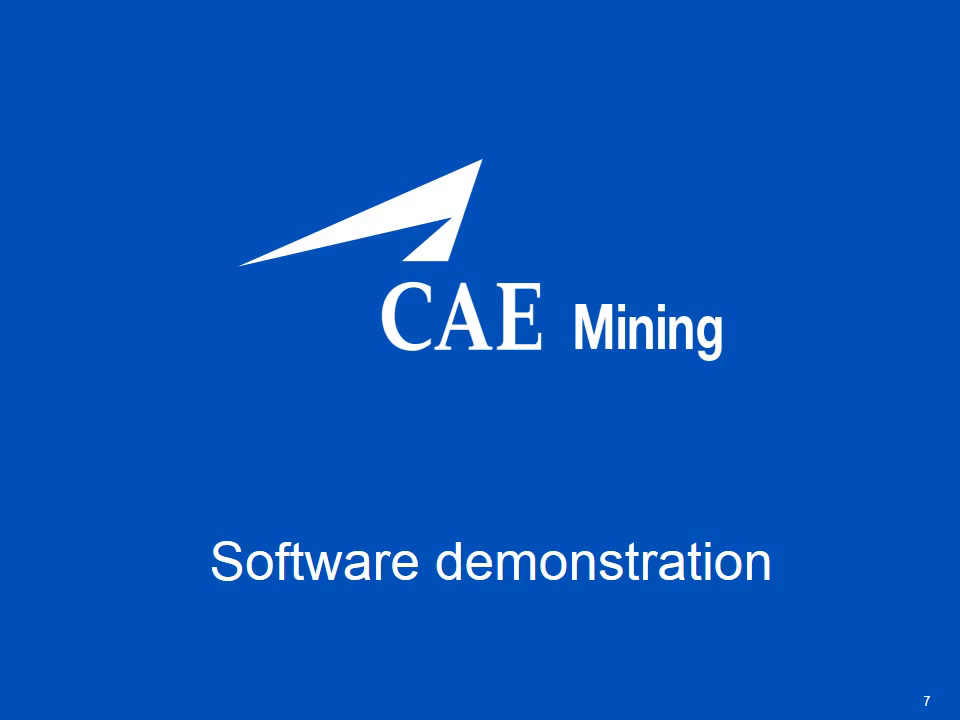
pyautogui.press('Right')
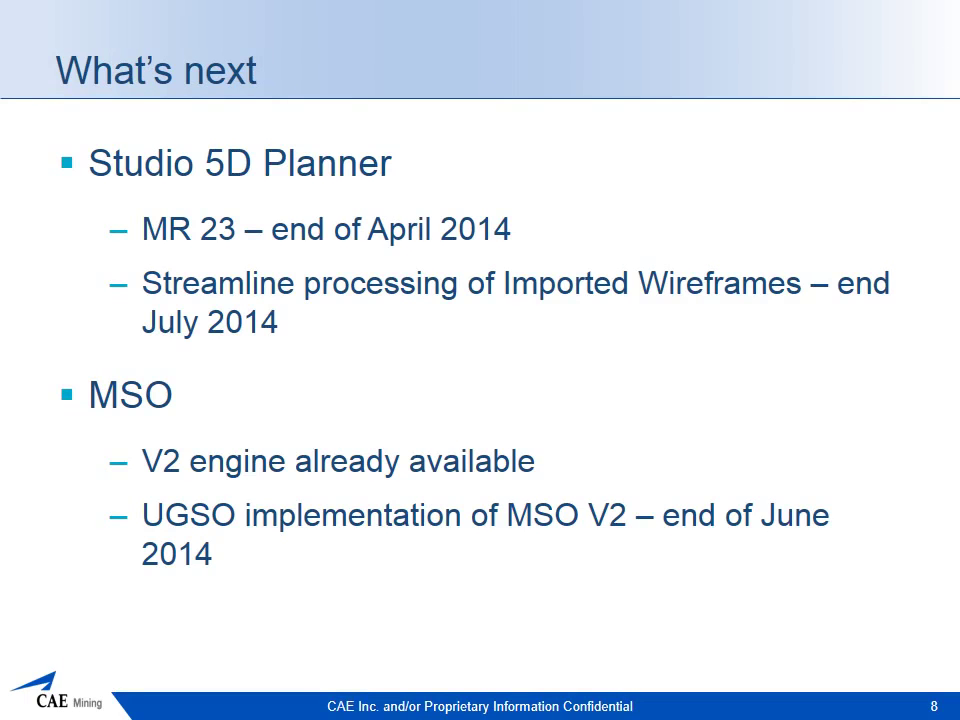